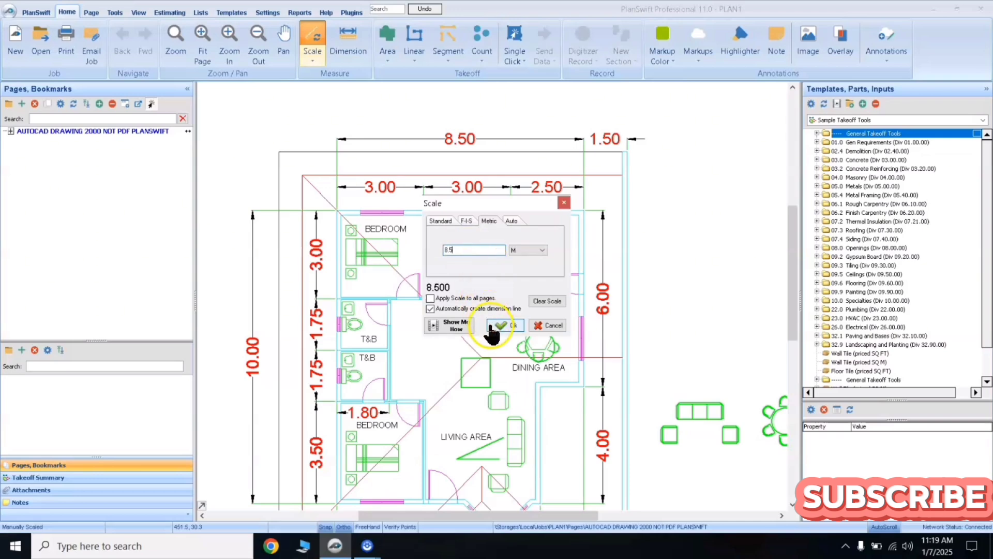
- Set the page's metric scale to 8.5 M using both ends of the plan's overall width dimension above the bedrooms and kitchen
left_click(512, 326)
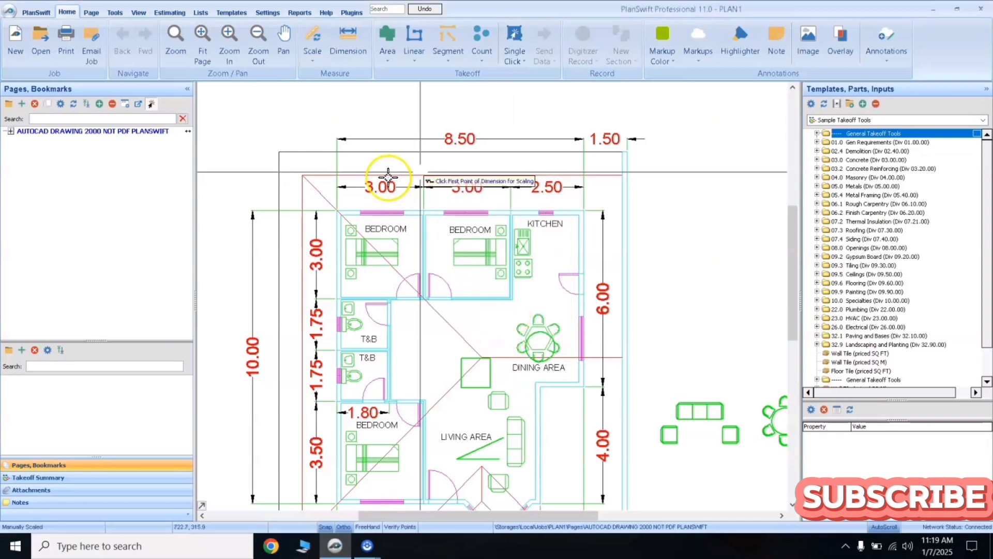
scroll(330, 139, "up", 5)
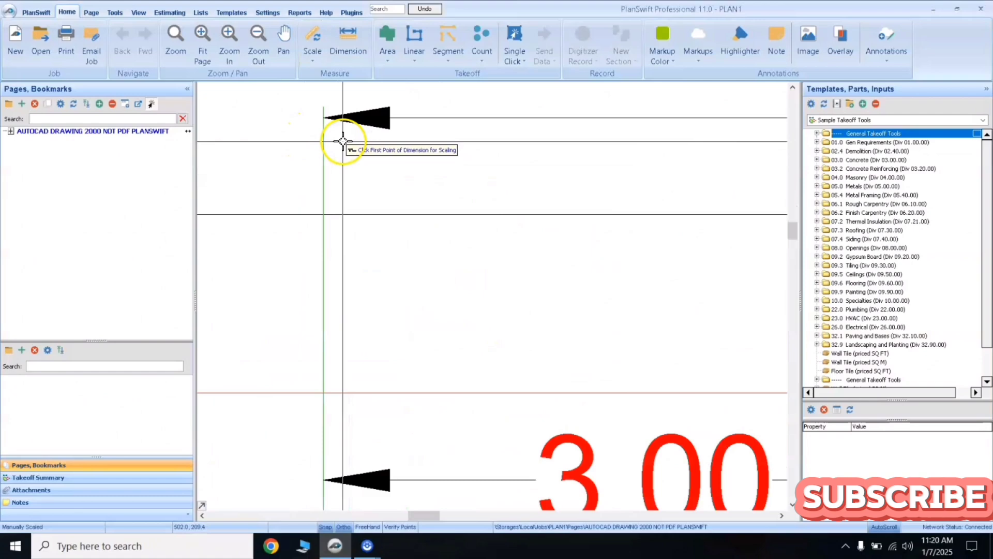
left_click(326, 118)
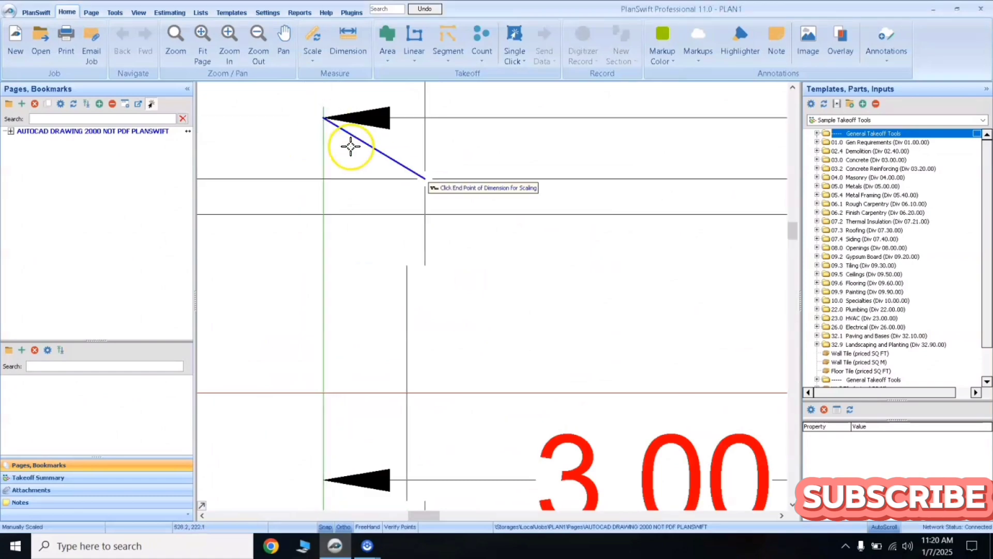
scroll(572, 162, "down", 4)
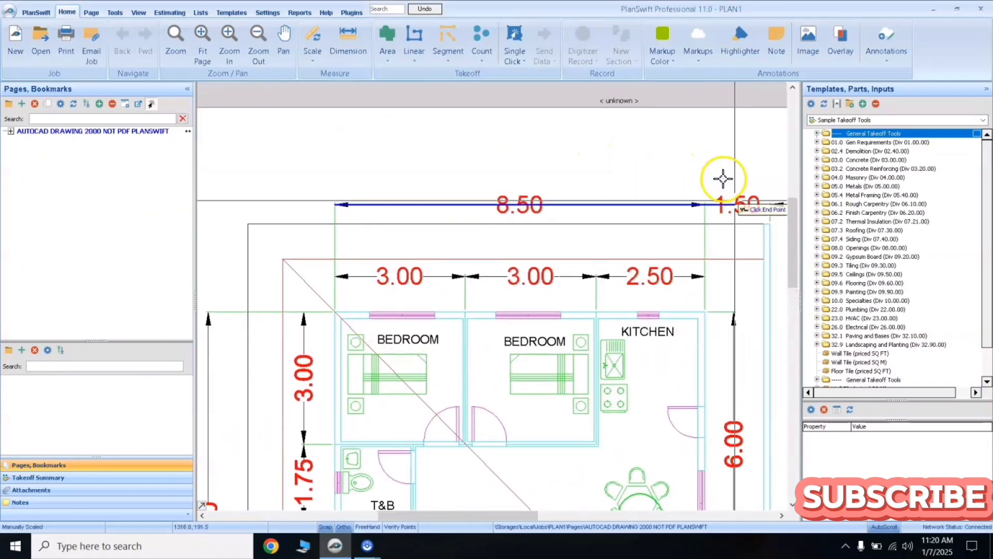
scroll(723, 178, "up", 5)
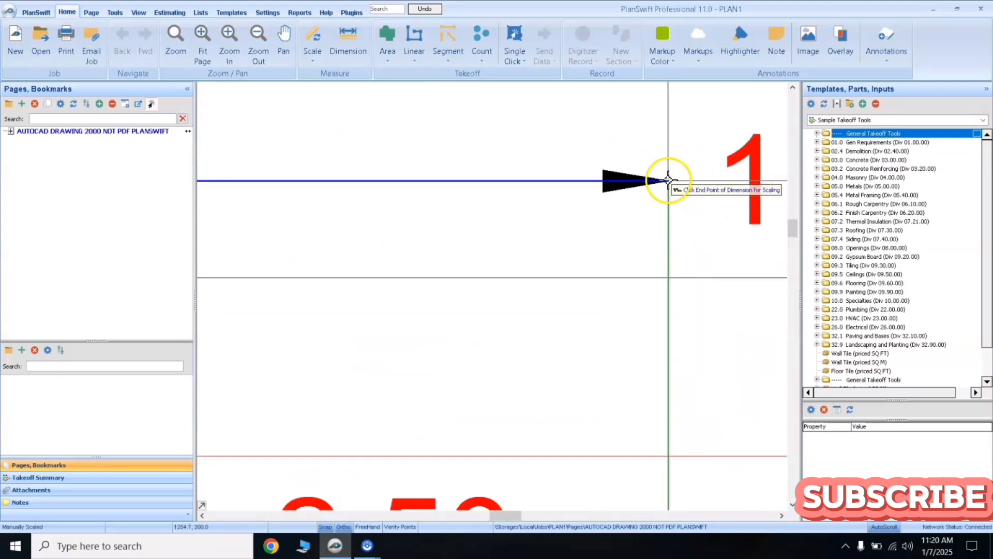
left_click(668, 180)
scroll(533, 251, "down", 5)
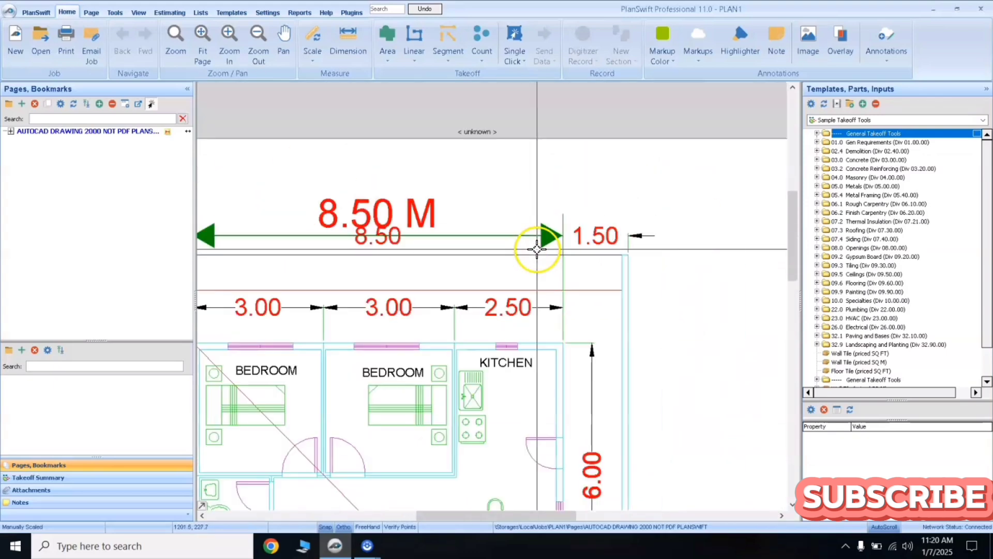
- Compare the new scale dimension line with the plan's printed overall width and the surrounding room dimensions
left_click_drag(317, 213, 408, 200)
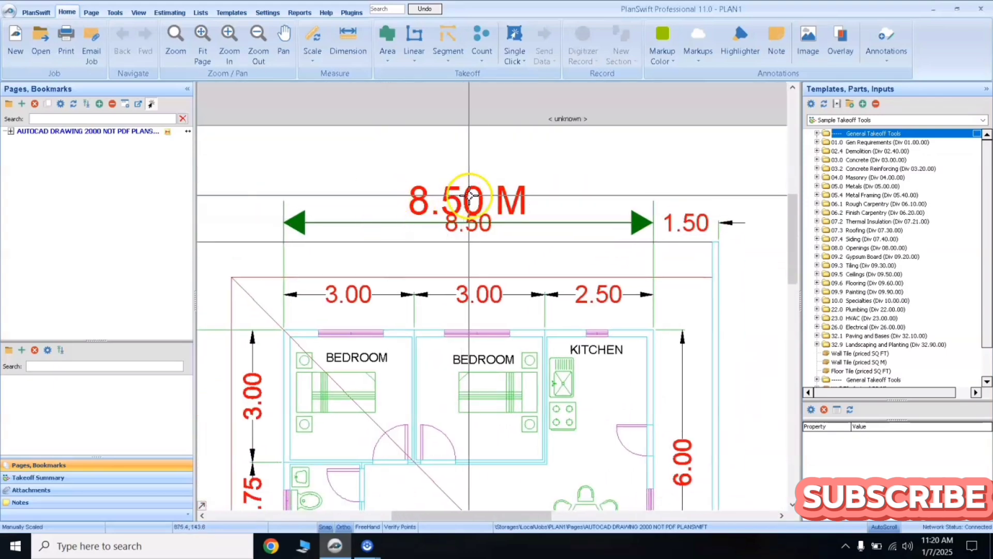
scroll(456, 249, "down", 2)
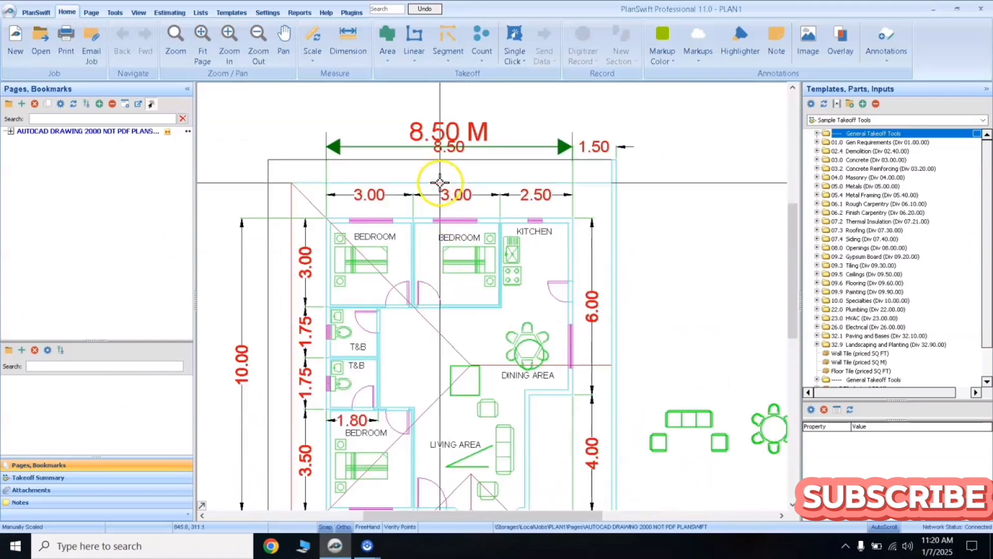
left_click_drag(388, 106, 419, 195)
scroll(468, 230, "up", 2)
scroll(468, 234, "up", 1)
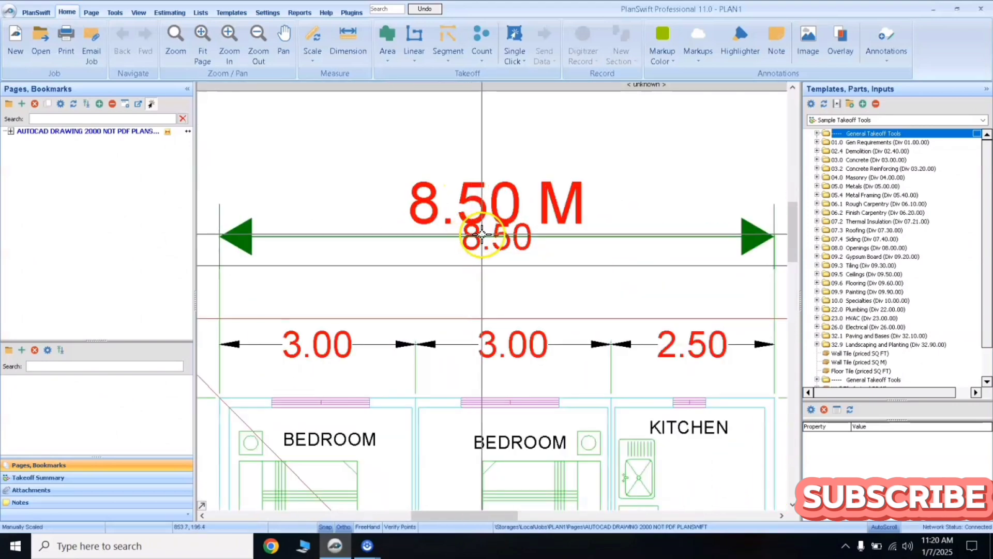
scroll(481, 234, "down", 2)
left_click_drag(487, 326, 472, 225)
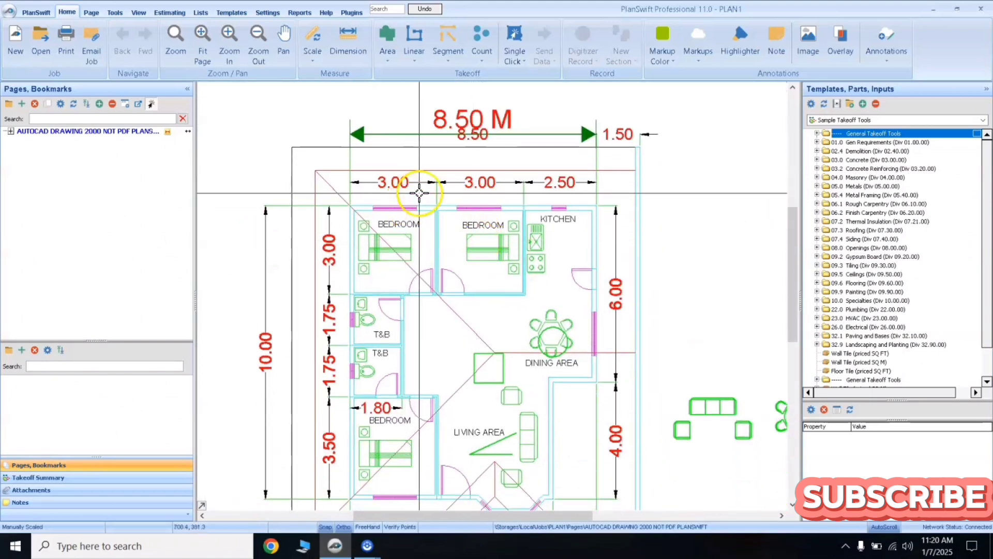
left_click_drag(391, 239, 435, 200)
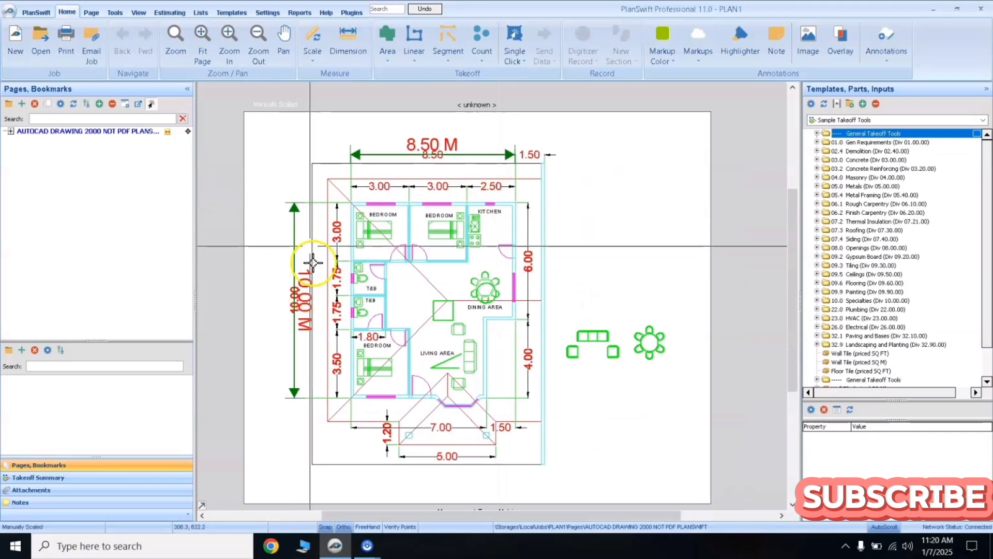
- Delete the horizontal 8.50 M and vertical 10.00 M scale dimension lines from the plan
left_click(367, 154)
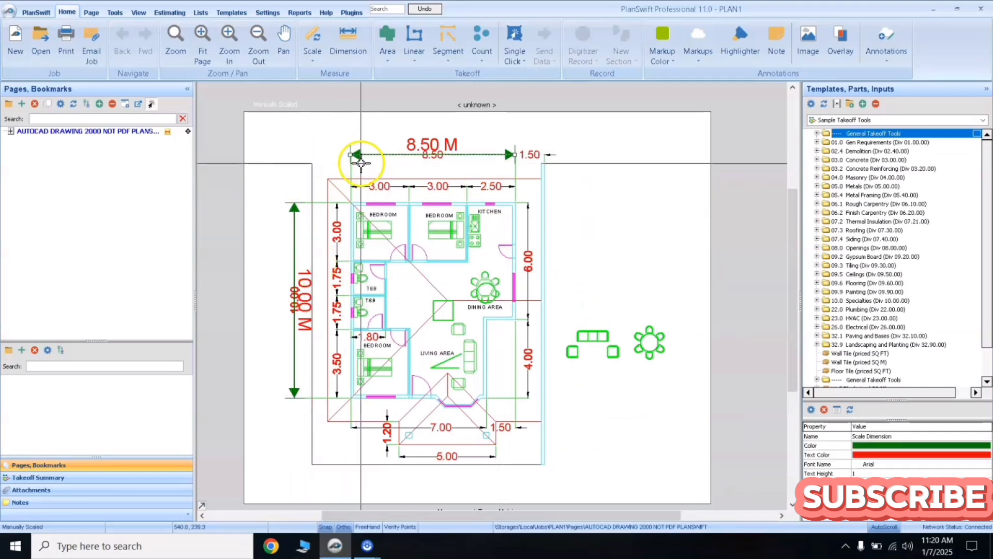
key("Delete")
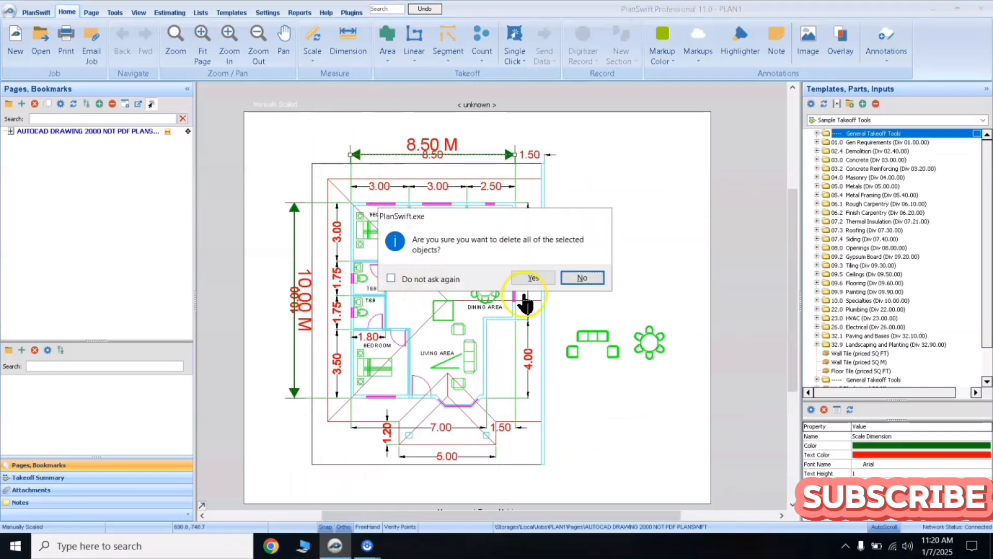
left_click(538, 280)
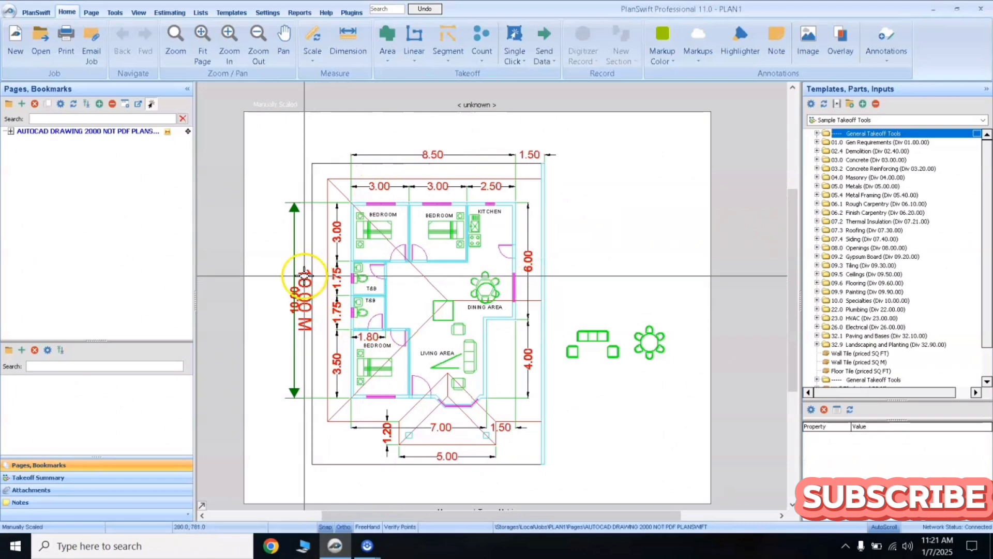
left_click(294, 247)
key("Delete")
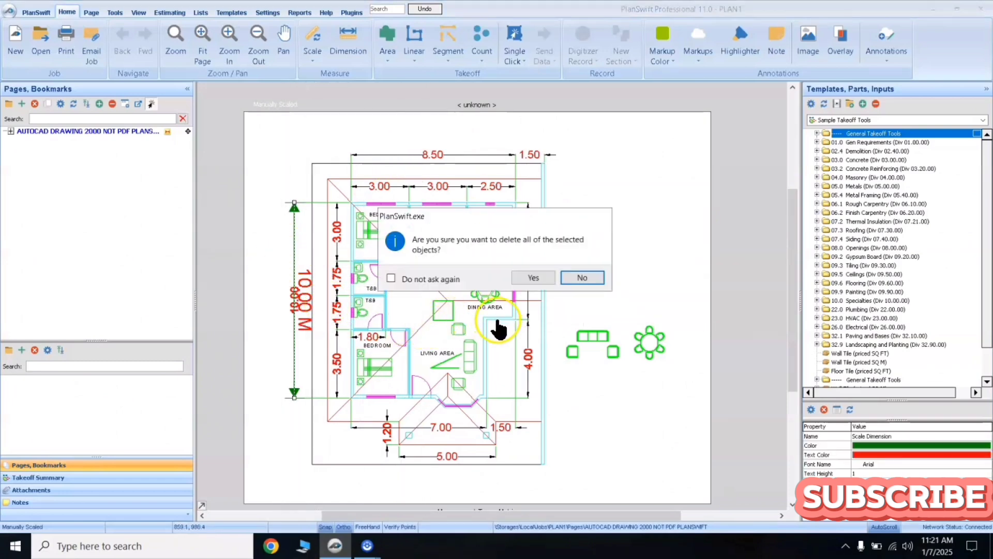
left_click(534, 278)
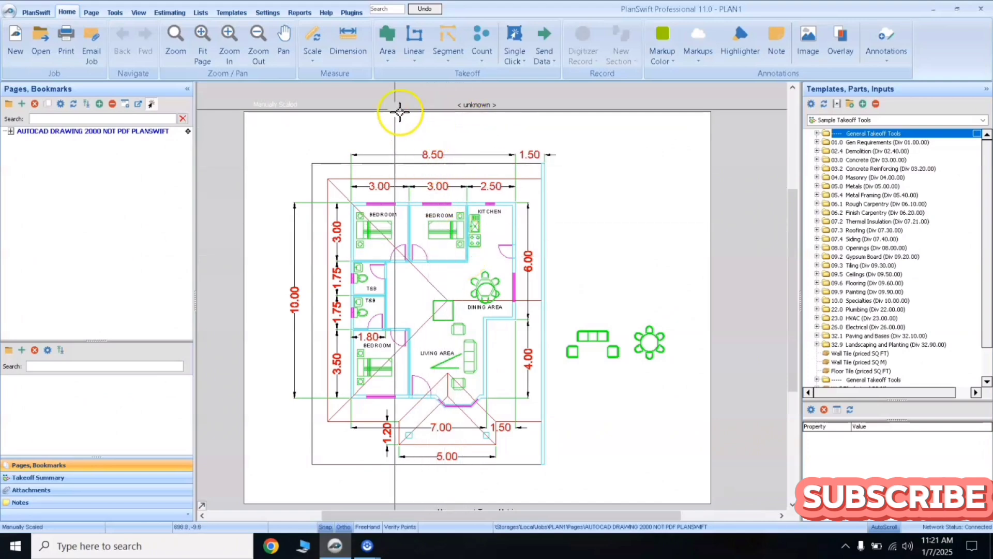
- Create a Roof Area takeoff named Roof Area 1 with pitch 4/12, an olive-green color and solid fill
left_click(391, 66)
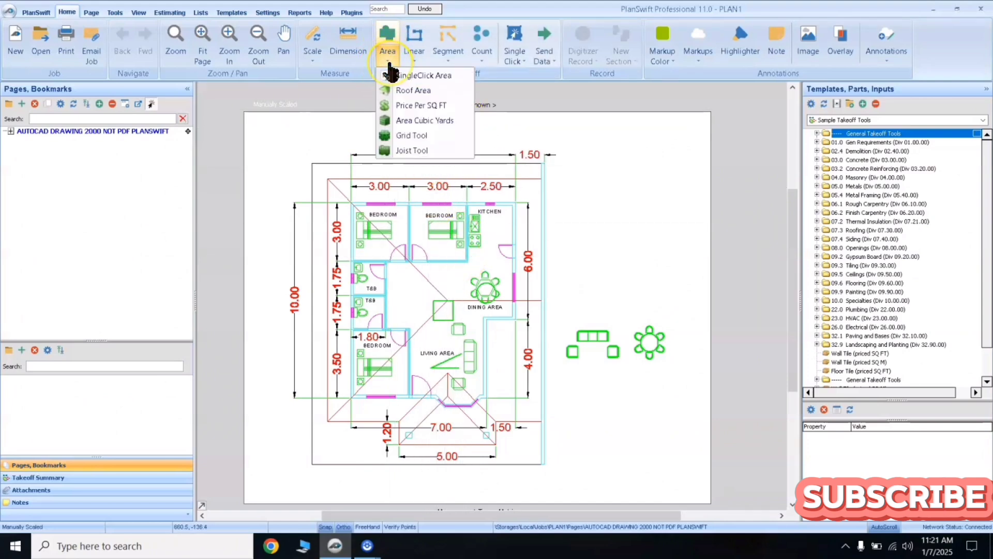
left_click(417, 92)
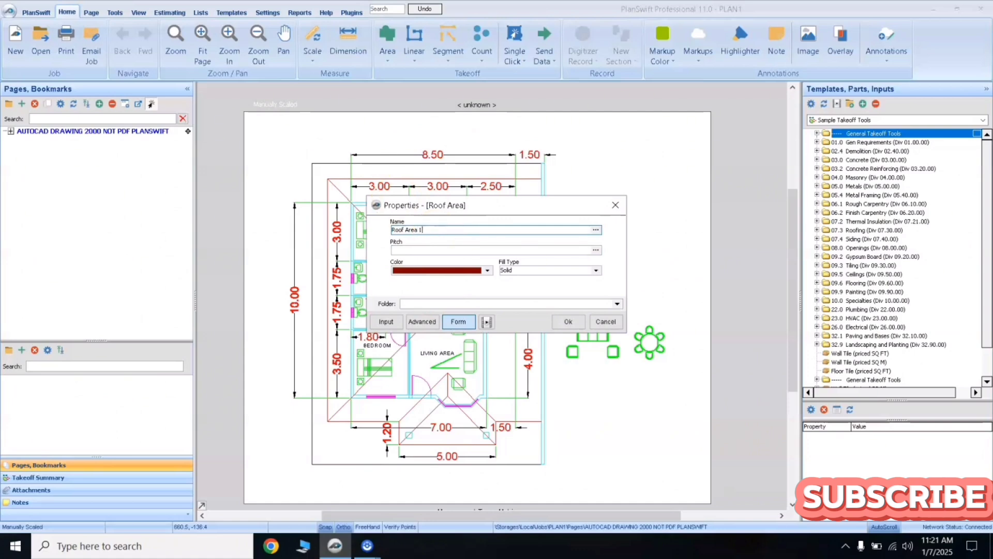
left_click(413, 250)
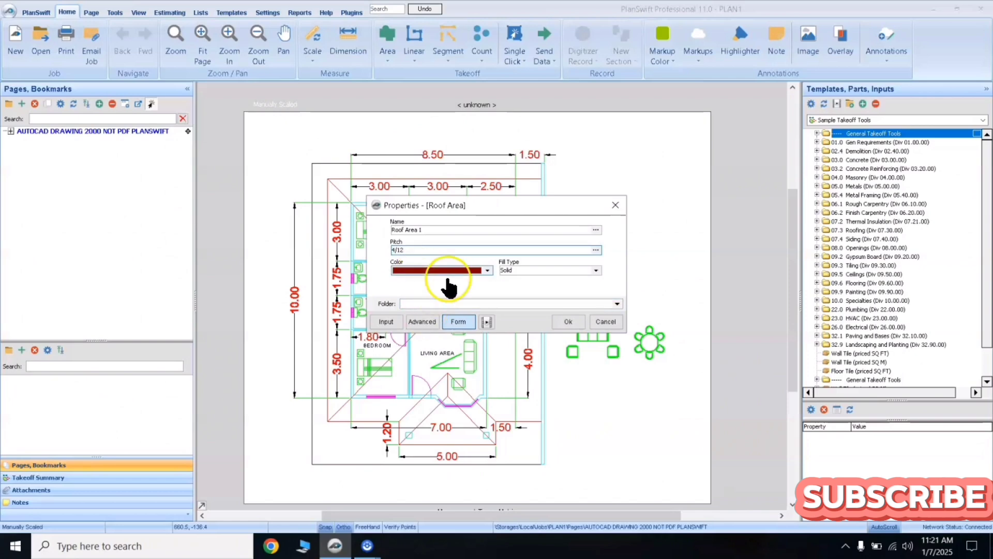
left_click(487, 271)
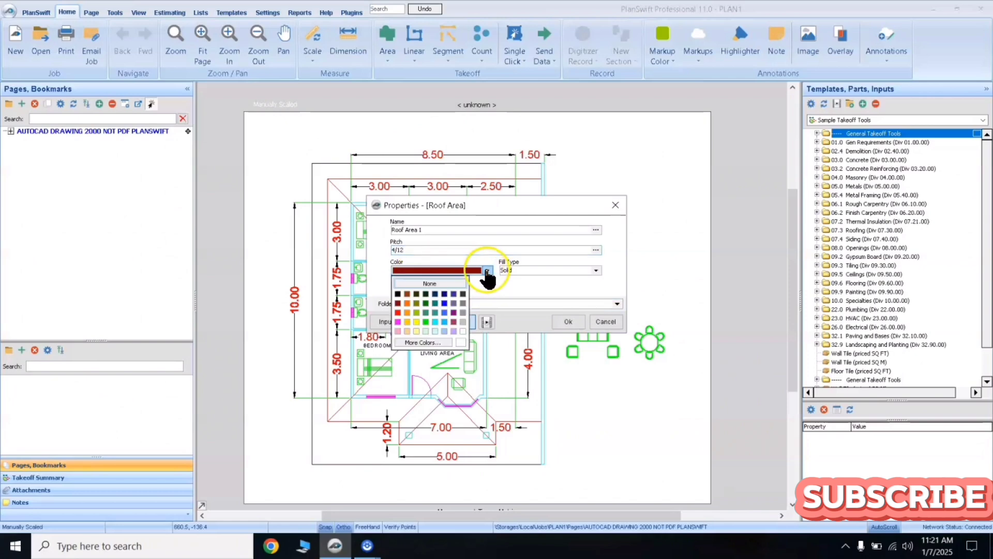
left_click(416, 314)
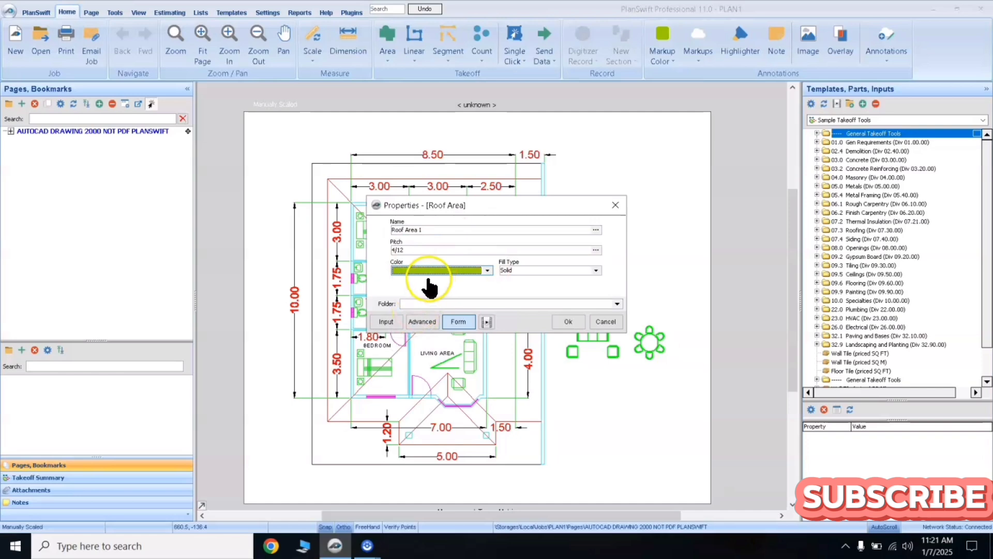
left_click(569, 322)
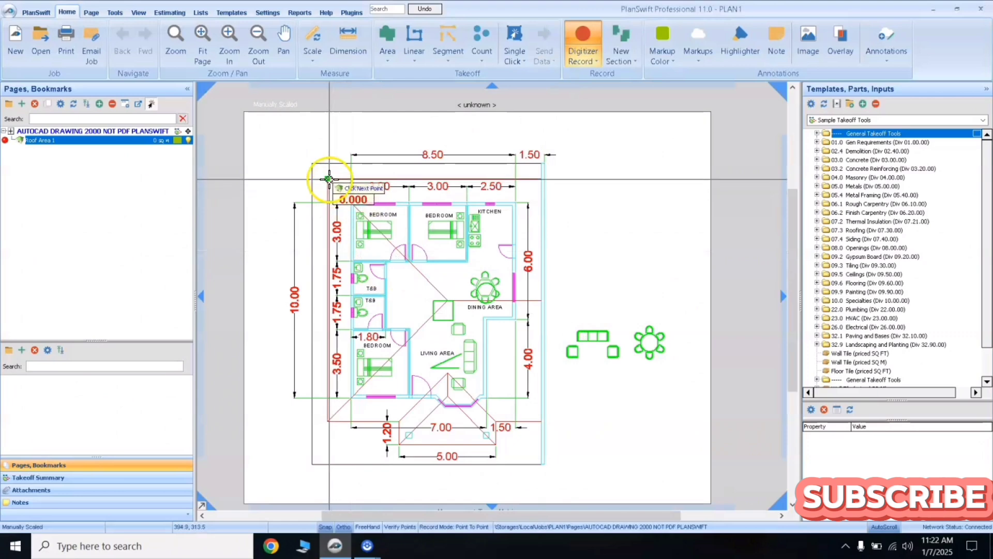
- Trace the rear roof slope over the bedrooms and kitchen, from the roof's outer corners to the ridge end and back along the hip line
left_click(329, 179)
scroll(514, 194, "up", 3)
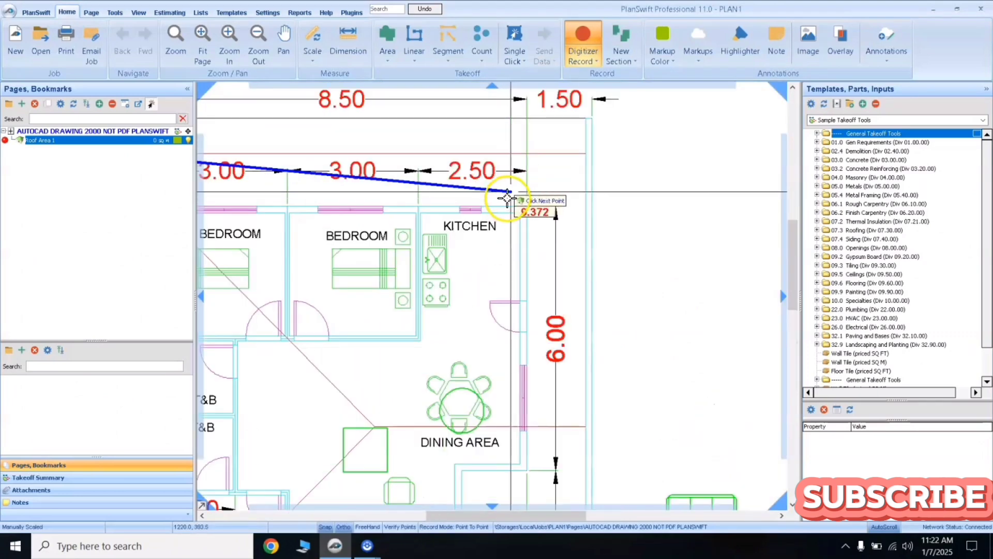
left_click(586, 153)
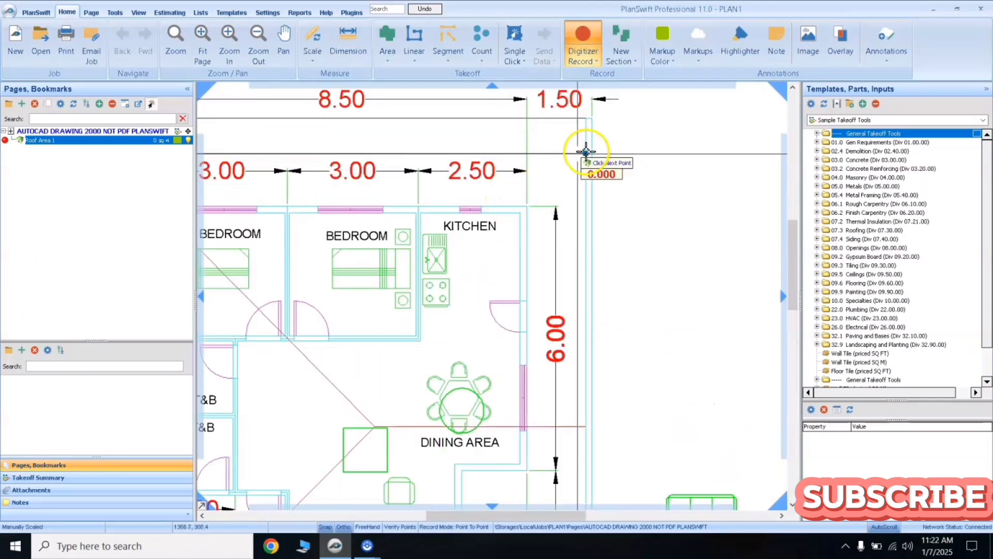
left_click(586, 426)
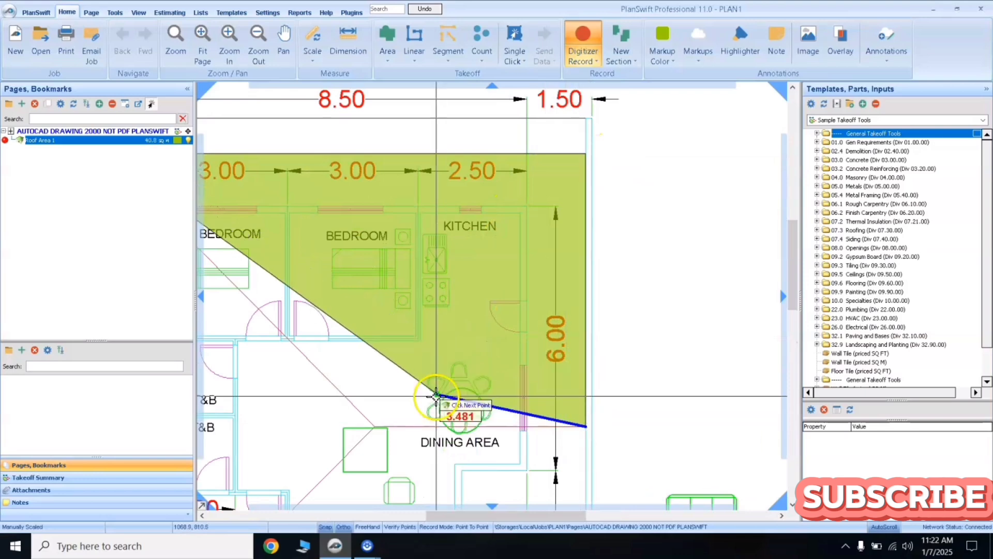
scroll(398, 417, "up", 3)
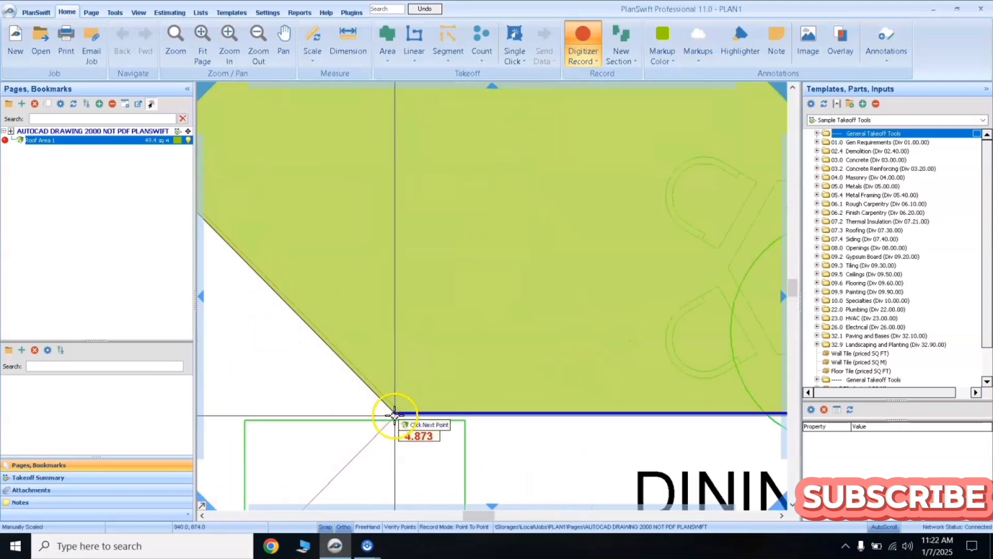
left_click(399, 413)
scroll(362, 223, "down", 5)
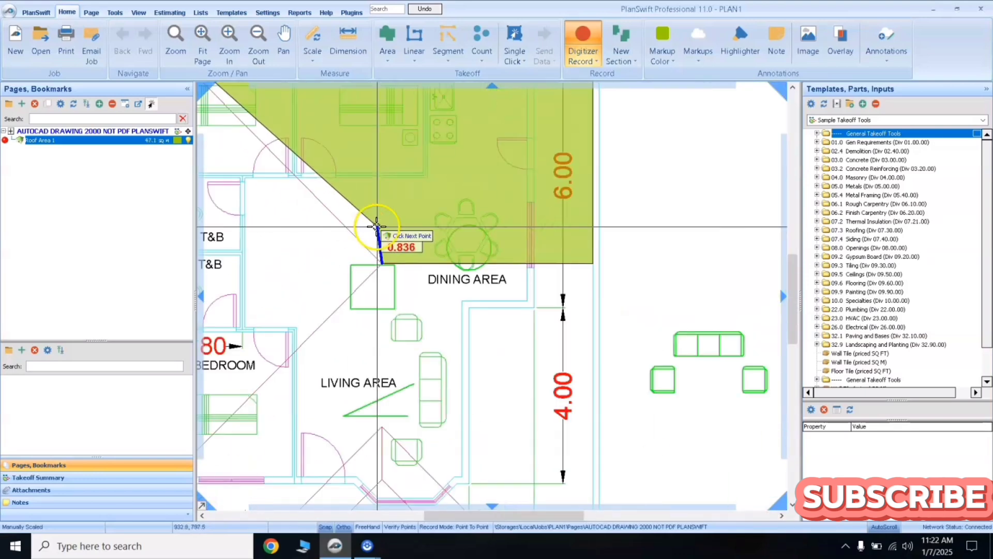
left_click_drag(377, 226, 380, 225)
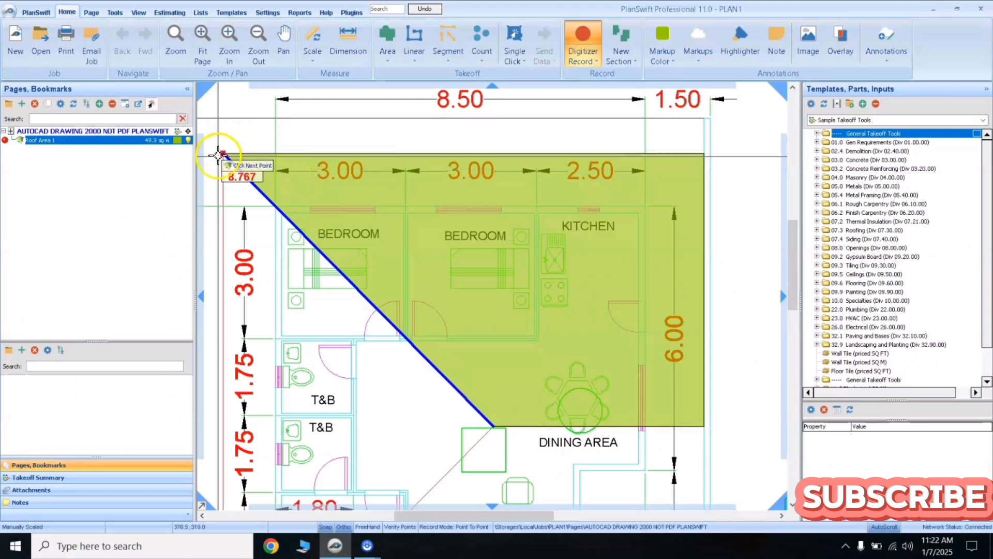
- Trace the triangular side roof slope over the bedrooms and T&Bs as a new section between the hip lines and the outer corners, and stop recording
right_click(253, 167)
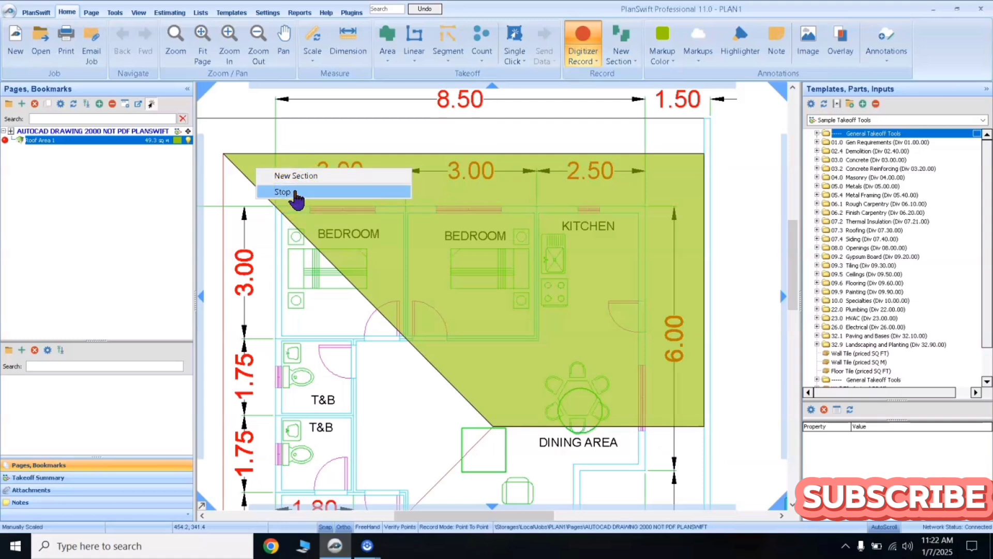
left_click(300, 177)
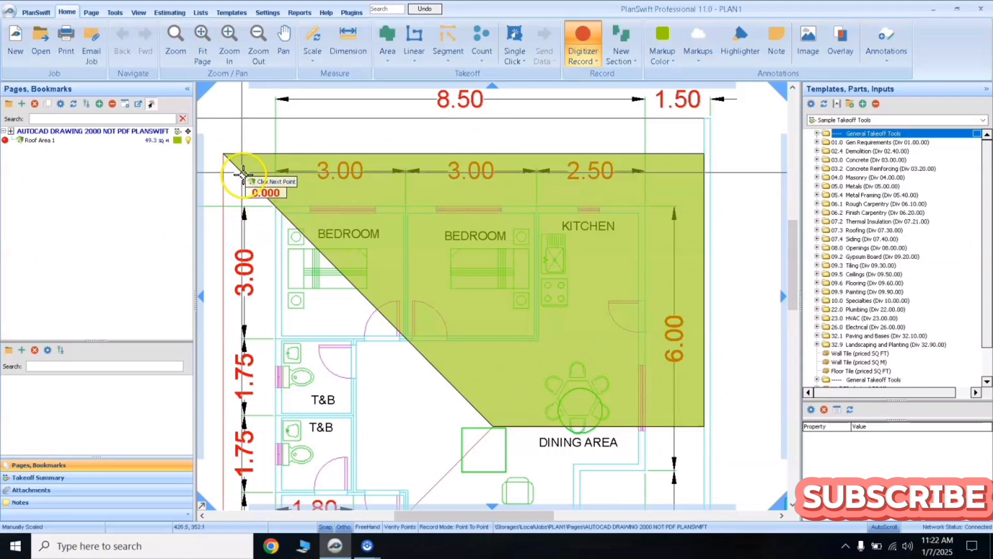
left_click(223, 154)
scroll(405, 333, "down", 4)
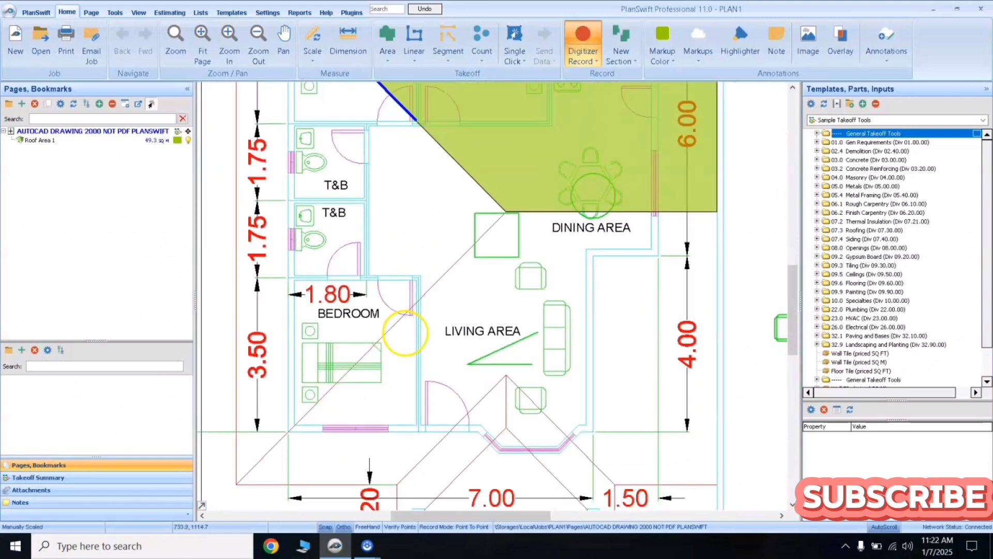
scroll(505, 212, "up", 4)
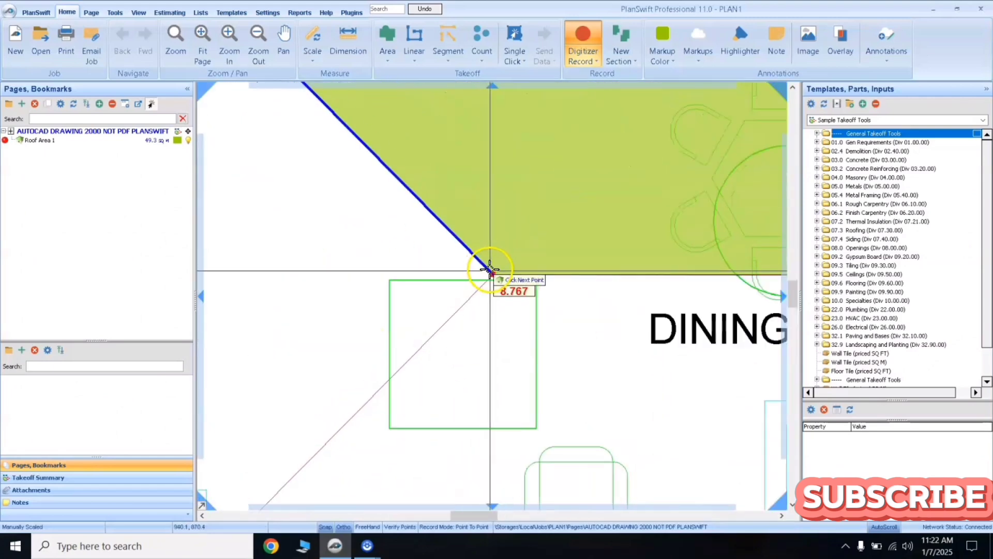
left_click(490, 268)
scroll(399, 326, "down", 5)
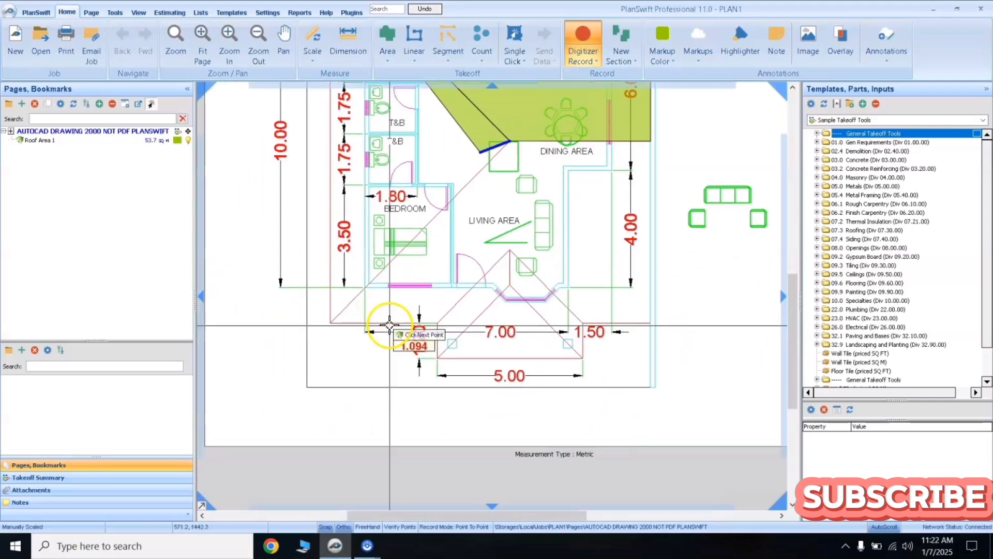
left_click(331, 323)
scroll(330, 323, "up", 4)
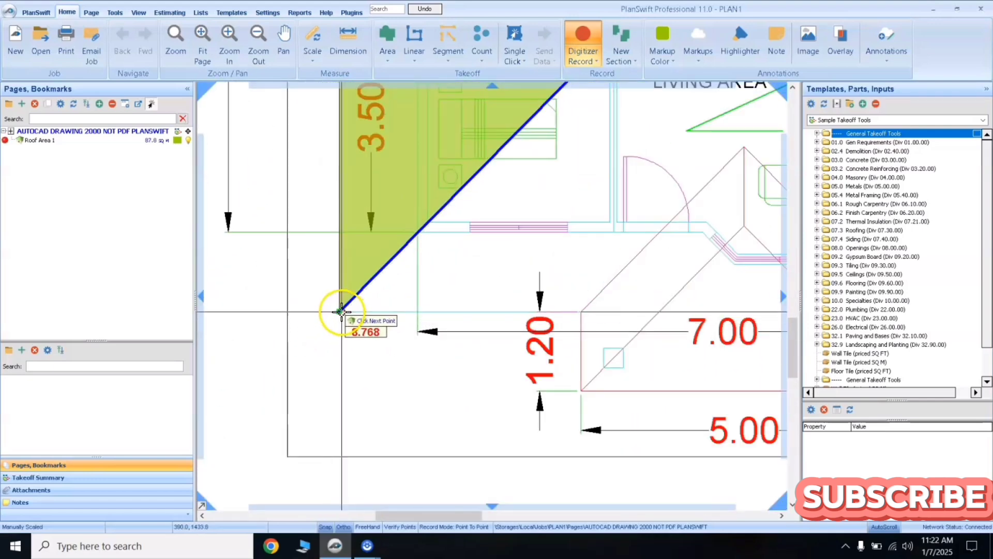
left_click(341, 312)
scroll(337, 269, "down", 5)
scroll(355, 225, "up", 3)
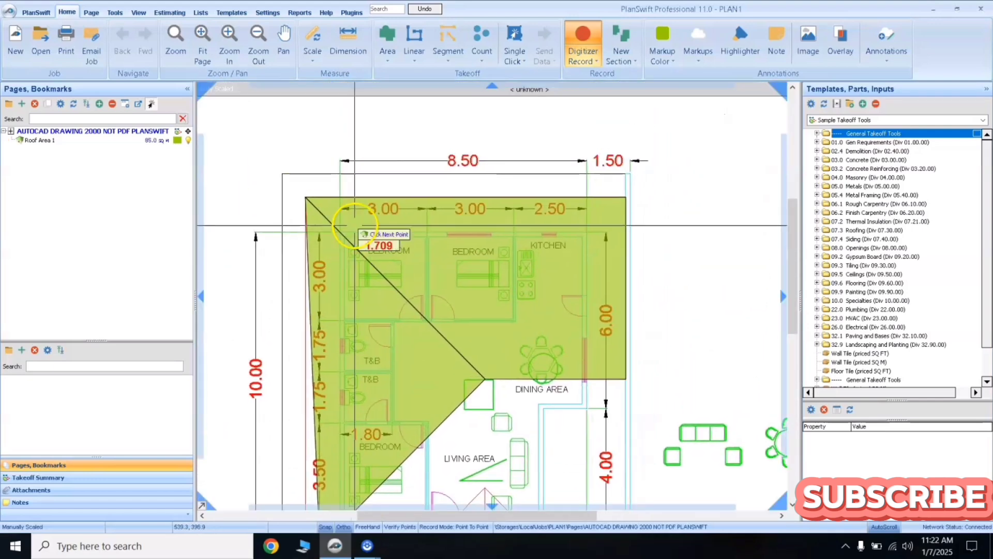
right_click(291, 226)
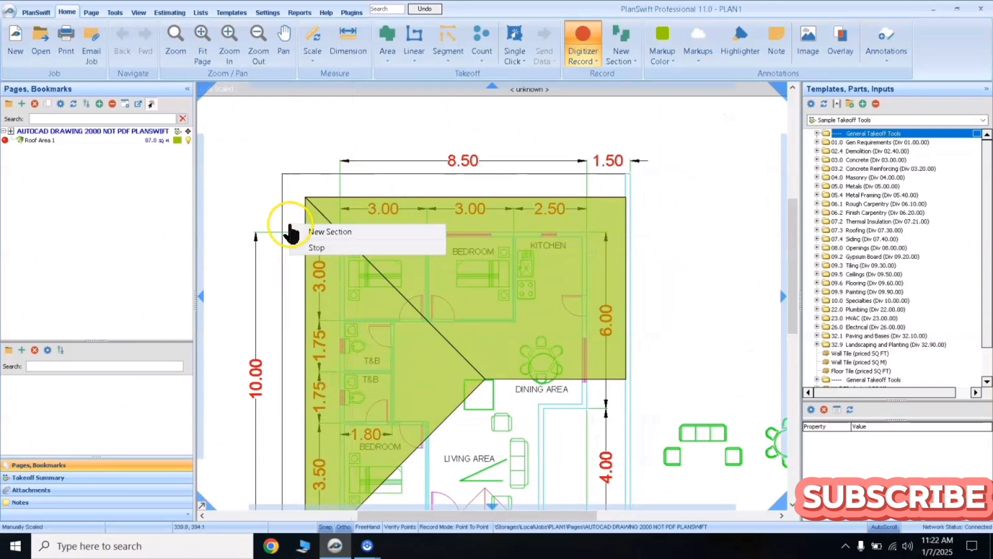
left_click(315, 249)
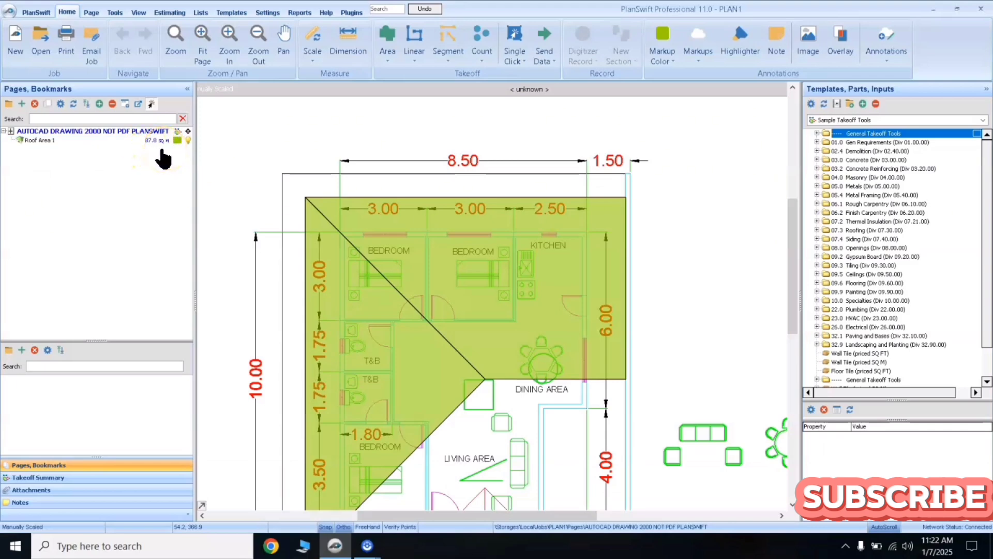
- Continue the existing Roof Area 1 takeoff by tracing the front roof slope over the living and dining areas, from the ridge to the eave corners
scroll(424, 274, "down", 3)
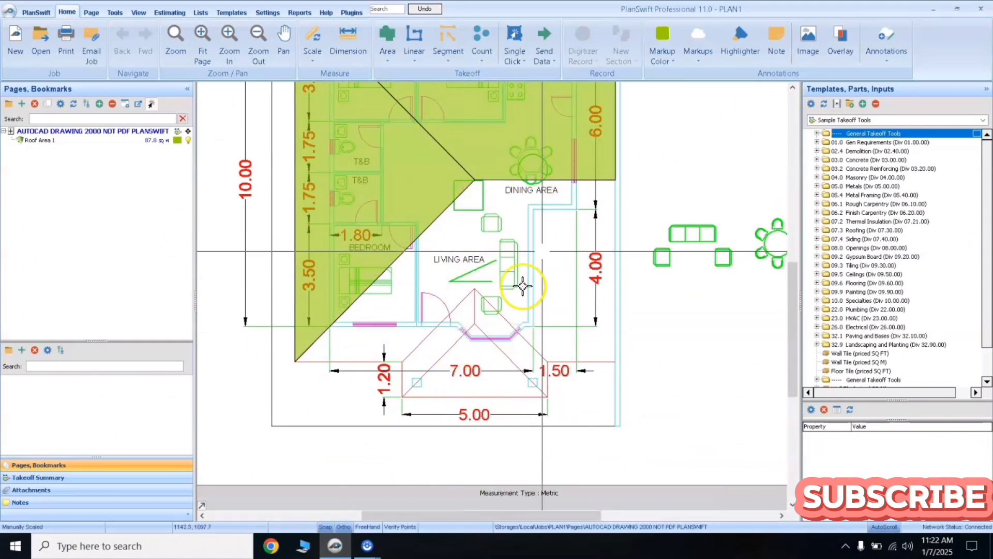
right_click(561, 237)
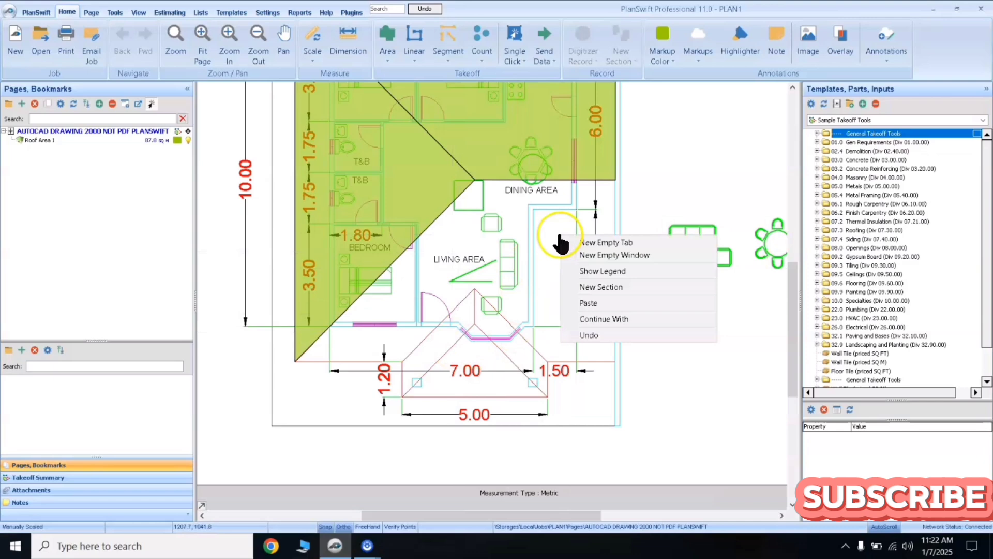
left_click(604, 319)
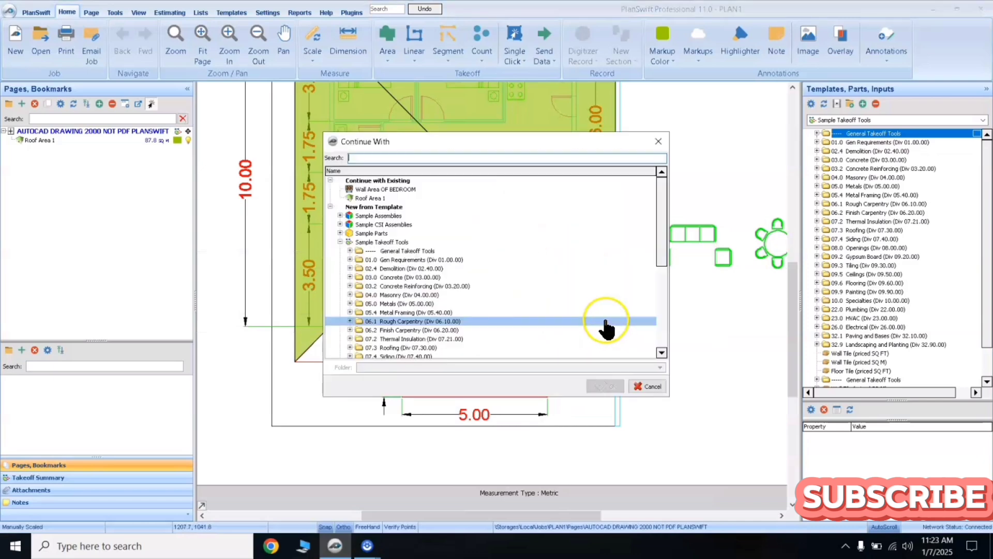
left_click(373, 199)
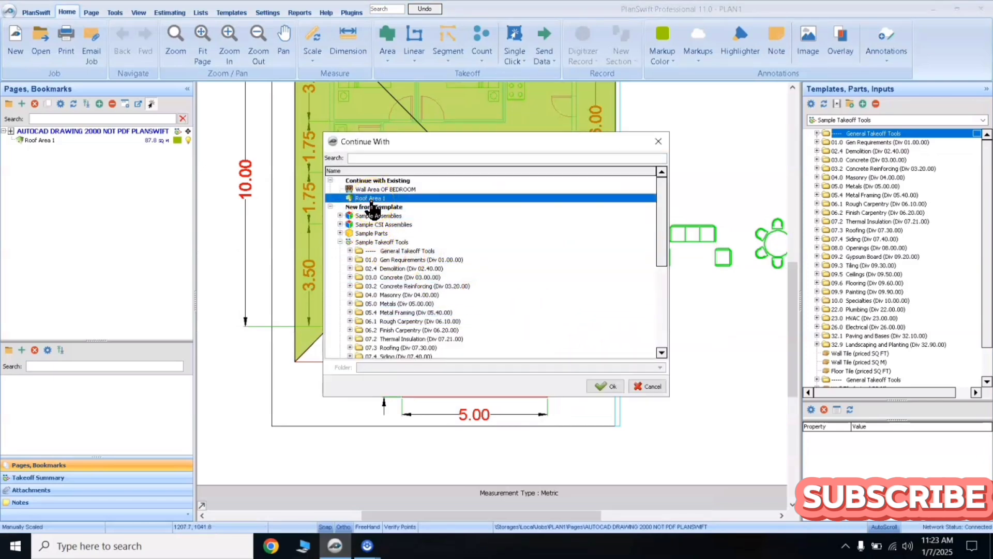
left_click(606, 386)
left_click(475, 181)
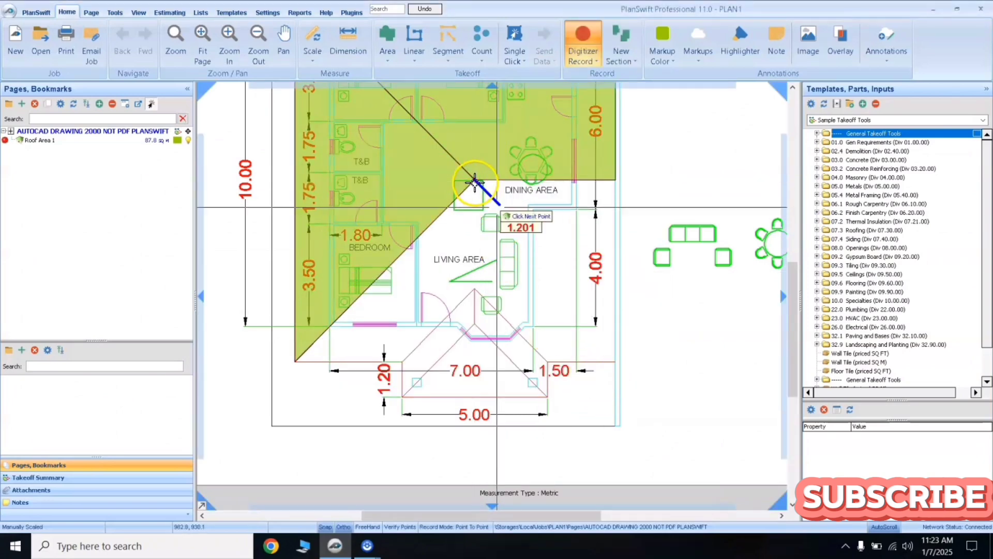
left_click(610, 181)
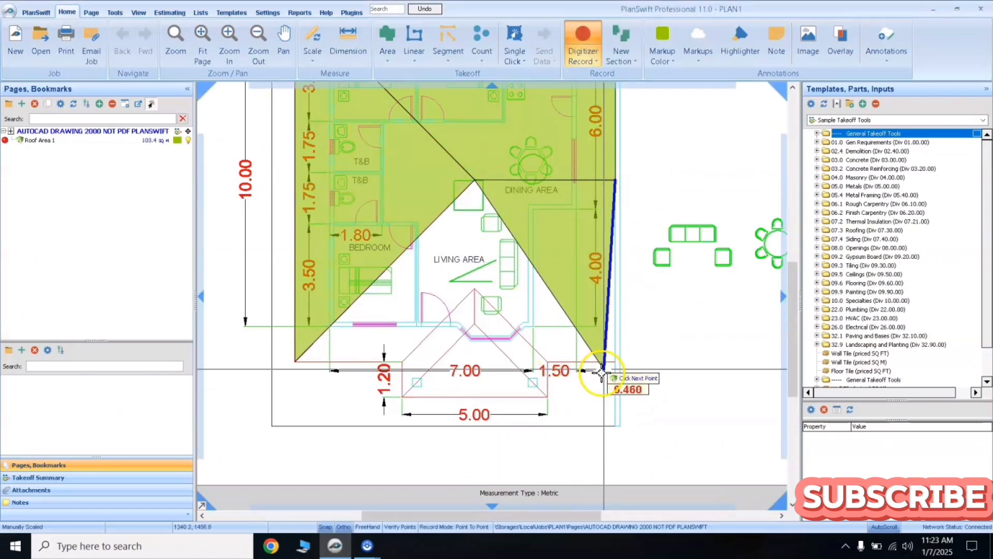
left_click(612, 362)
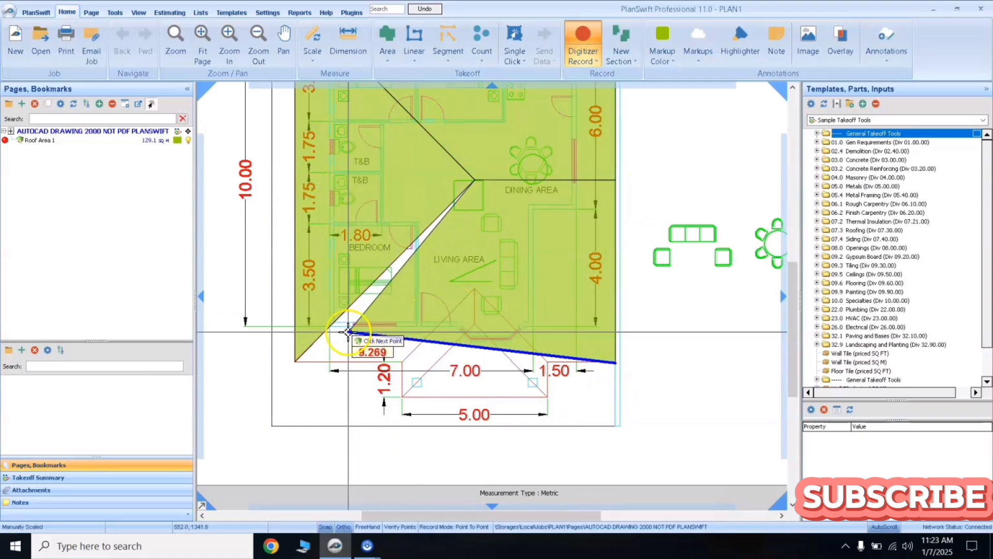
left_click(295, 362)
- Trace the porch roof slope on the 1.50 dimension side as a new section, from the ridge's inner end around the eave to its outer end
right_click(328, 291)
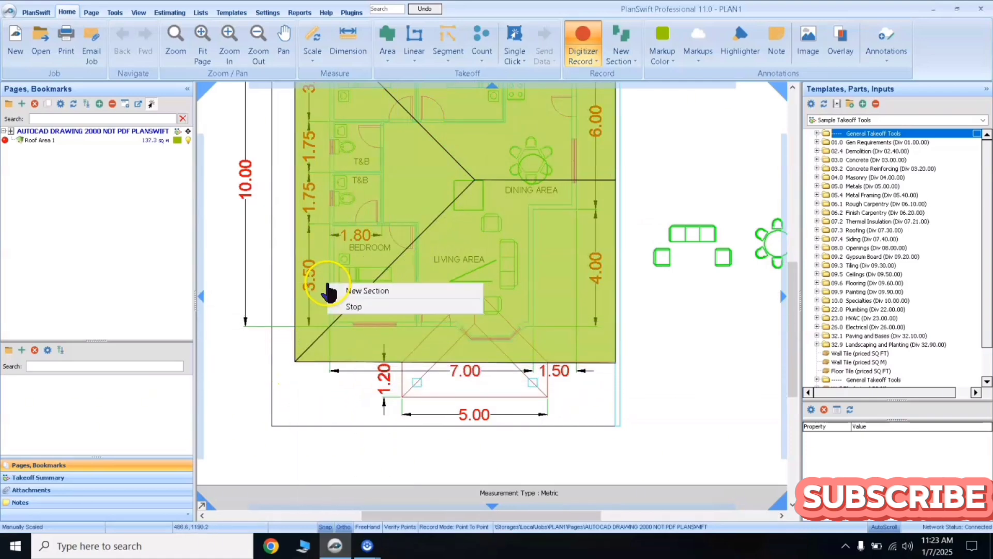
left_click(373, 293)
scroll(517, 335, "up", 2)
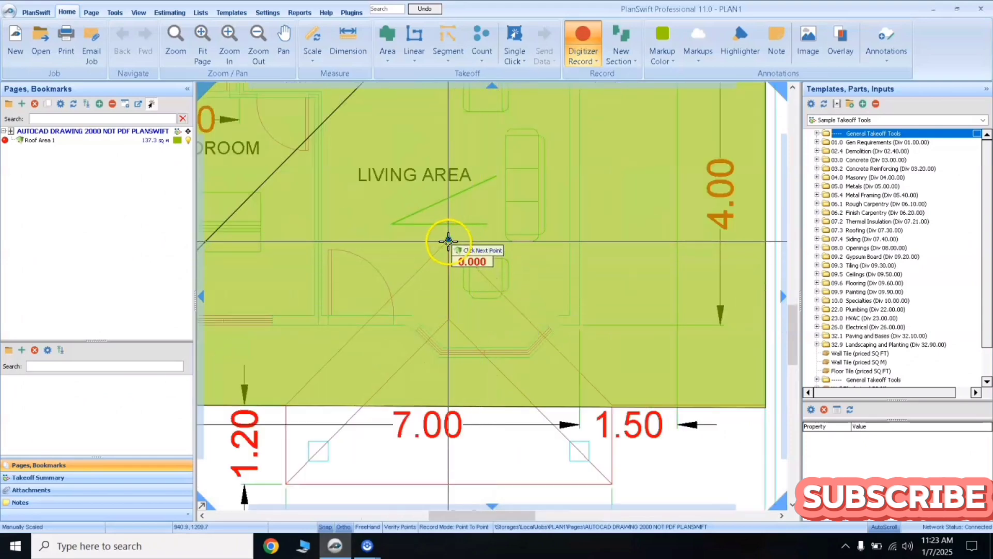
left_click(449, 240)
left_click(613, 405)
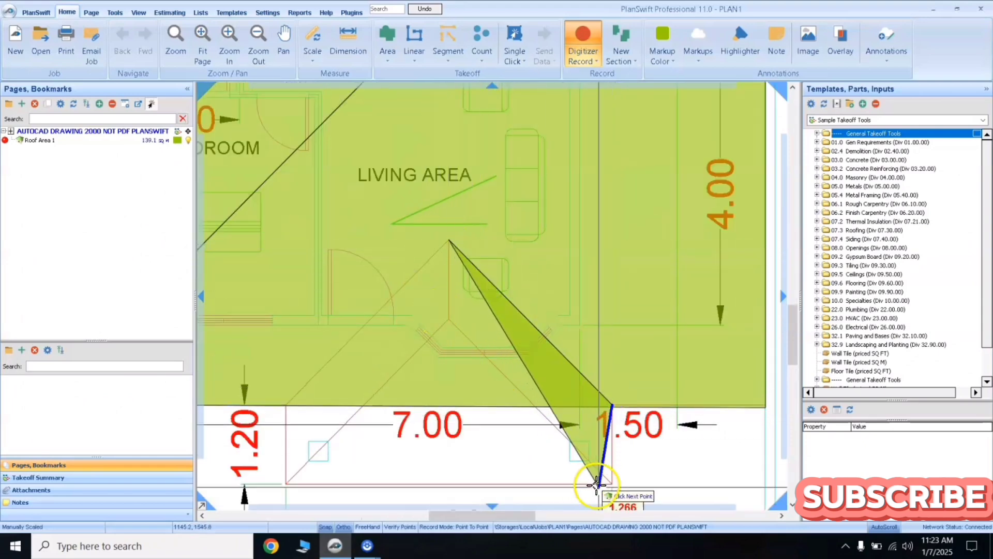
left_click(614, 484)
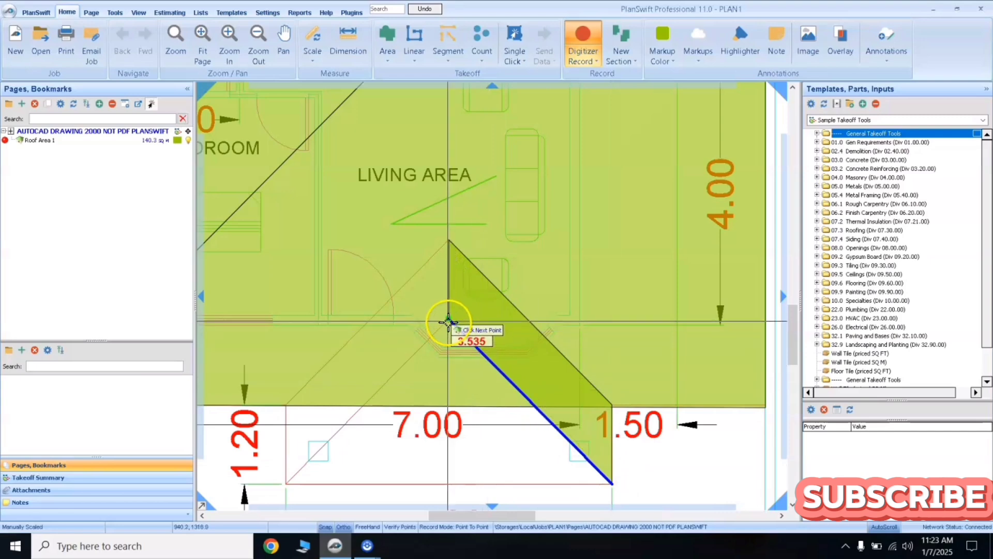
left_click(448, 319)
- Trace the opposite porch roof slope, on the 1.20 dimension side, as a new section sharing the porch ridge
right_click(455, 260)
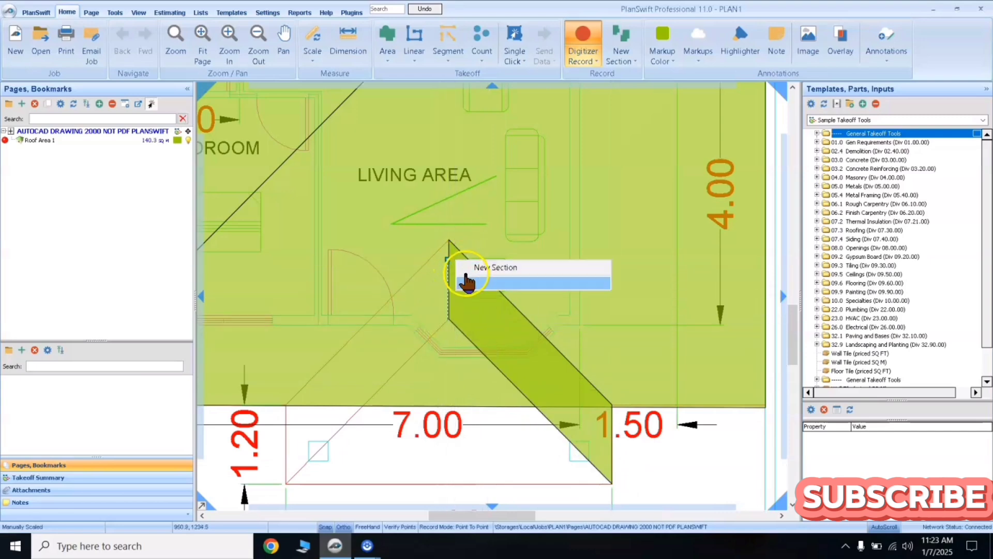
left_click(493, 268)
right_click(364, 248)
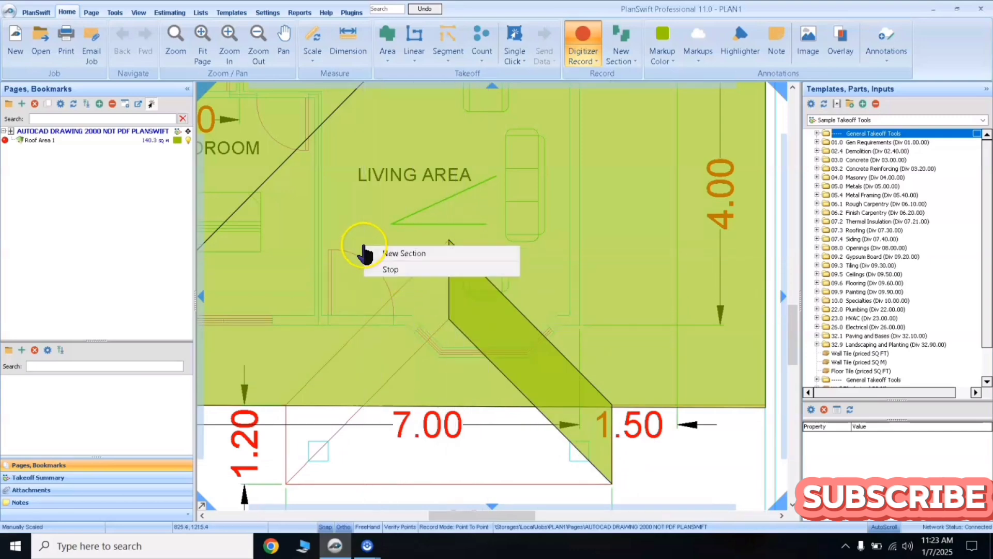
left_click(382, 254)
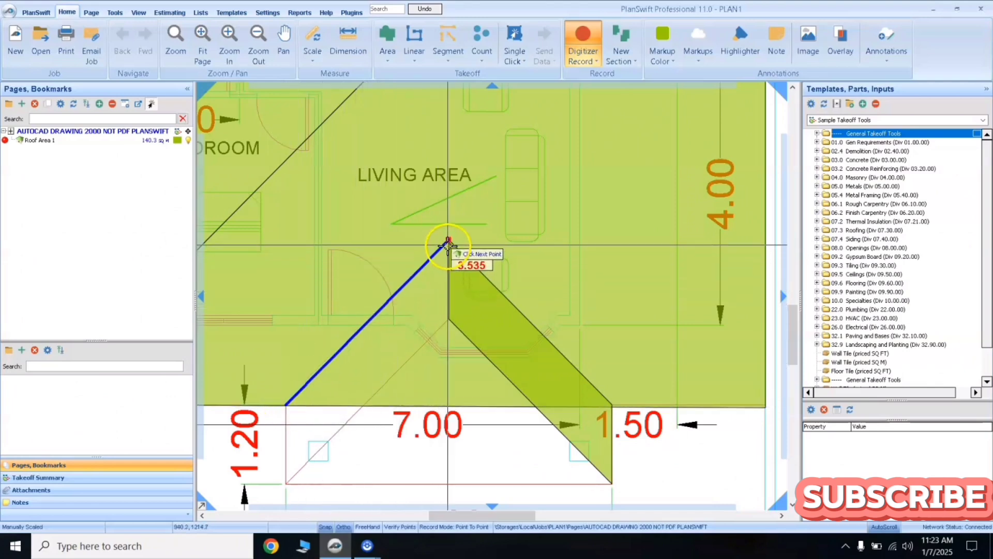
left_click(448, 240)
left_click(449, 319)
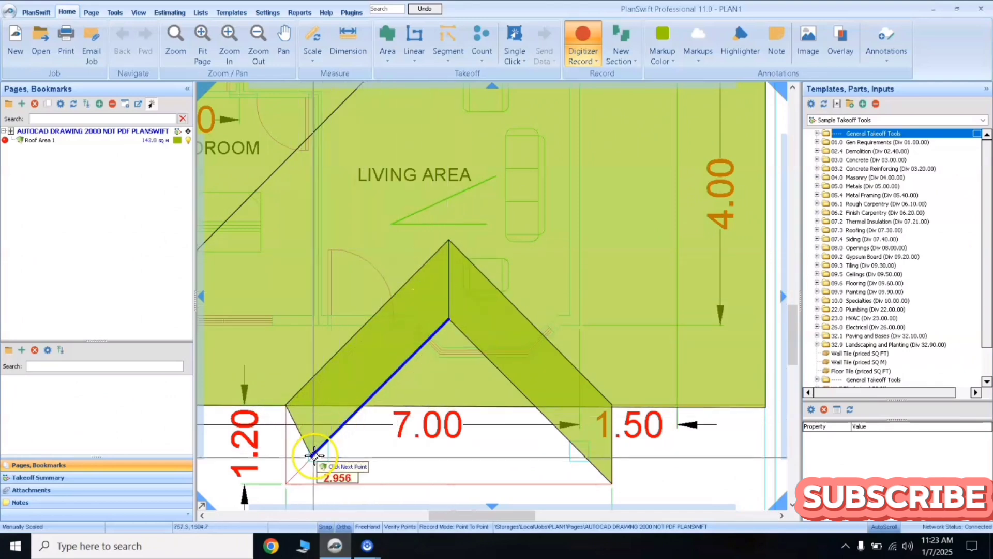
left_click(287, 481)
- Trace the porch's triangular front slope as a new section from the ridge end to both eave corners, and stop recording
right_click(285, 328)
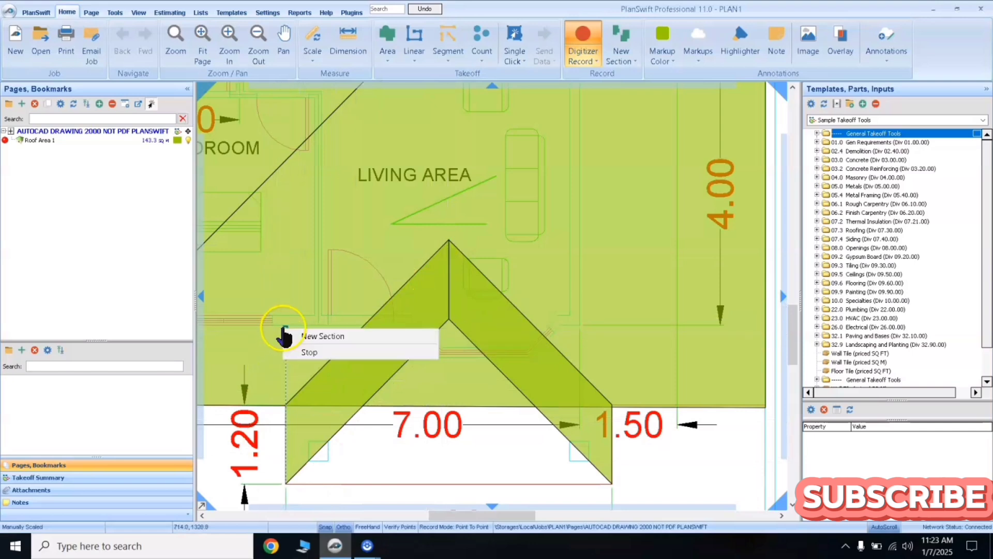
left_click(325, 337)
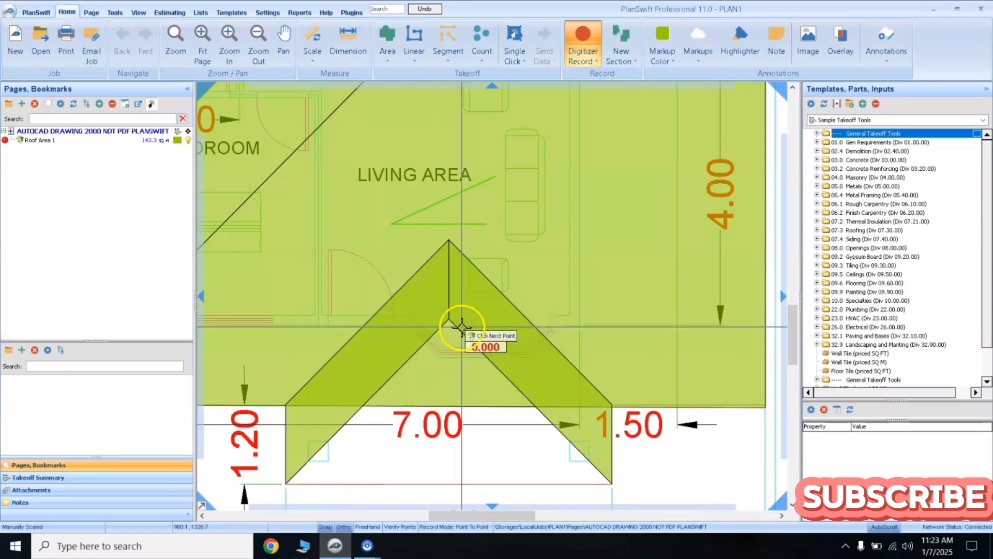
left_click(449, 319)
left_click(612, 484)
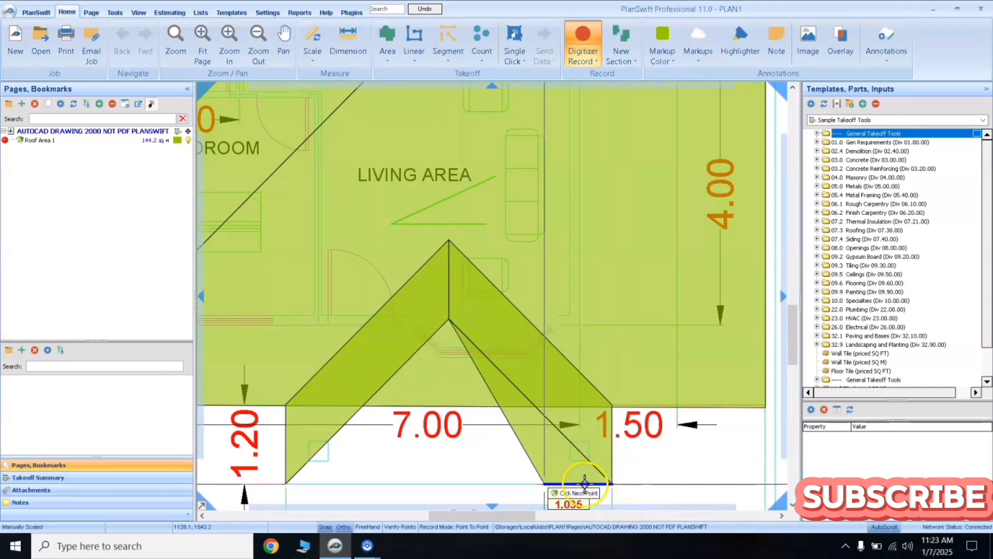
left_click(291, 476)
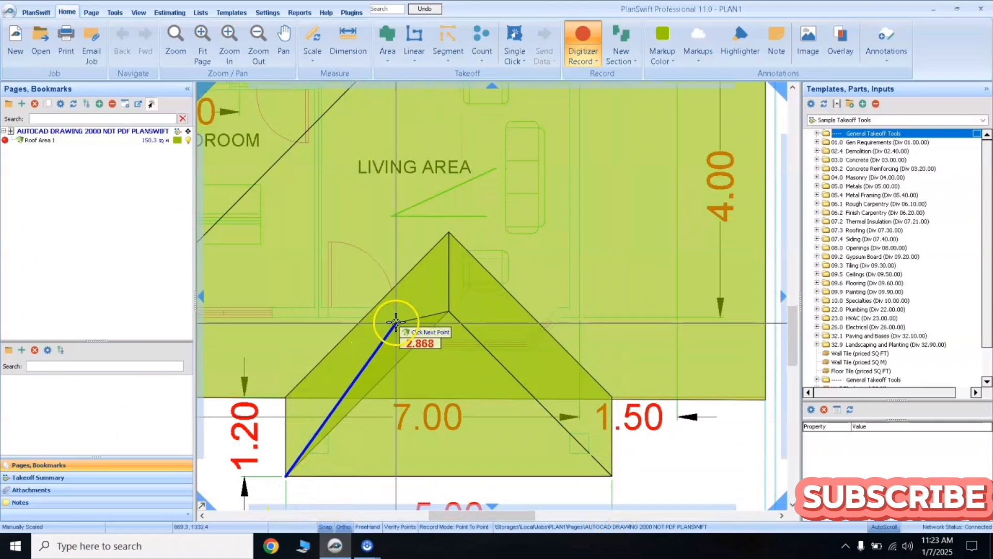
right_click(398, 326)
key("Escape")
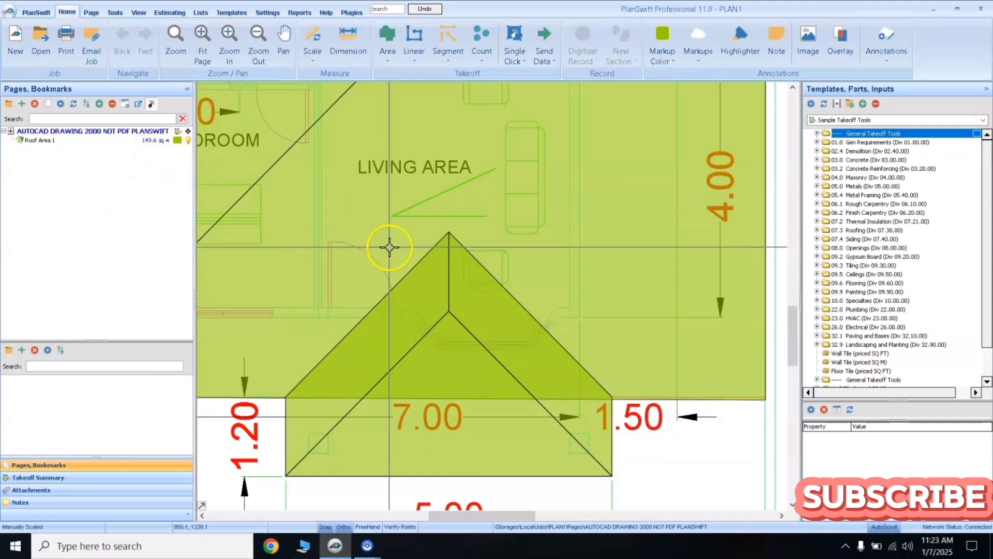
- Review all traced roof sections across the whole floor plan
scroll(391, 249, "down", 5)
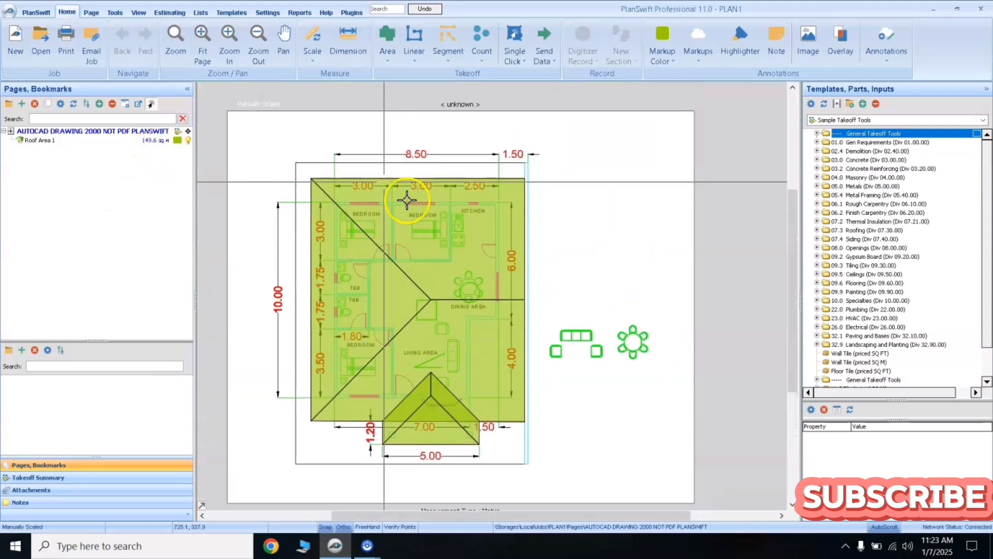
scroll(421, 255, "up", 2)
scroll(435, 255, "down", 2)
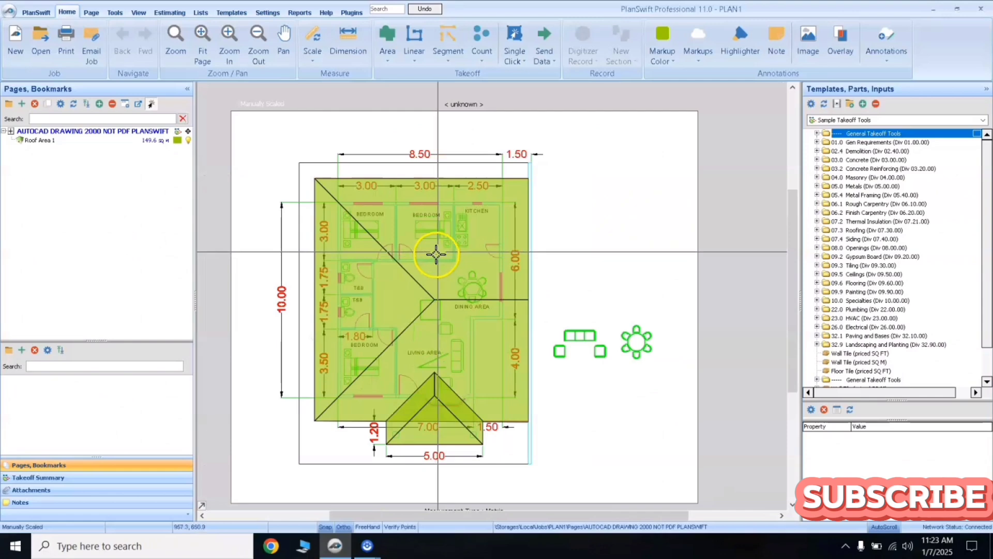
left_click_drag(438, 251, 443, 205)
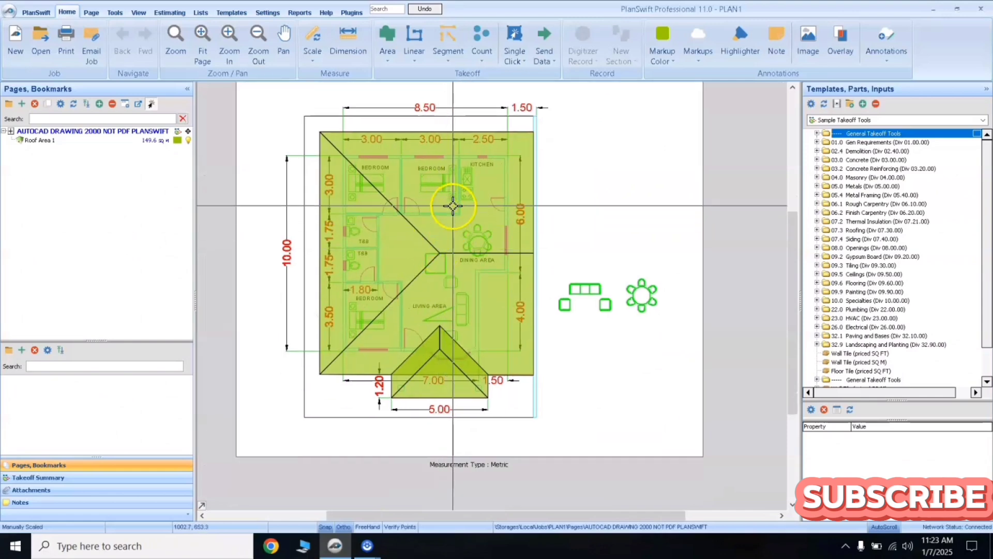
- Switch to Bluebeam Revu and examine the ROOF AREA 3 slope markups and their legend on the same floor plan
mouse_move(456, 207)
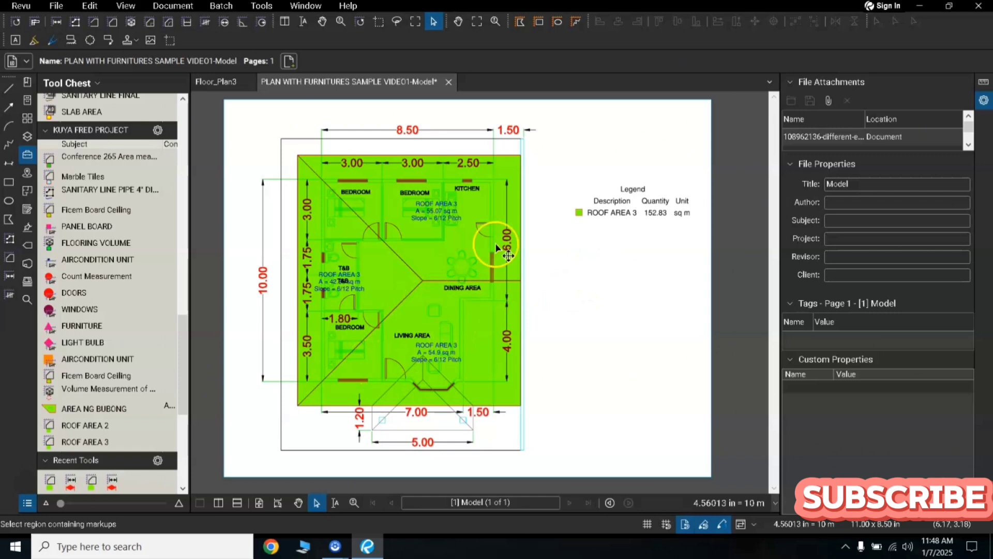
left_click_drag(427, 275, 453, 273)
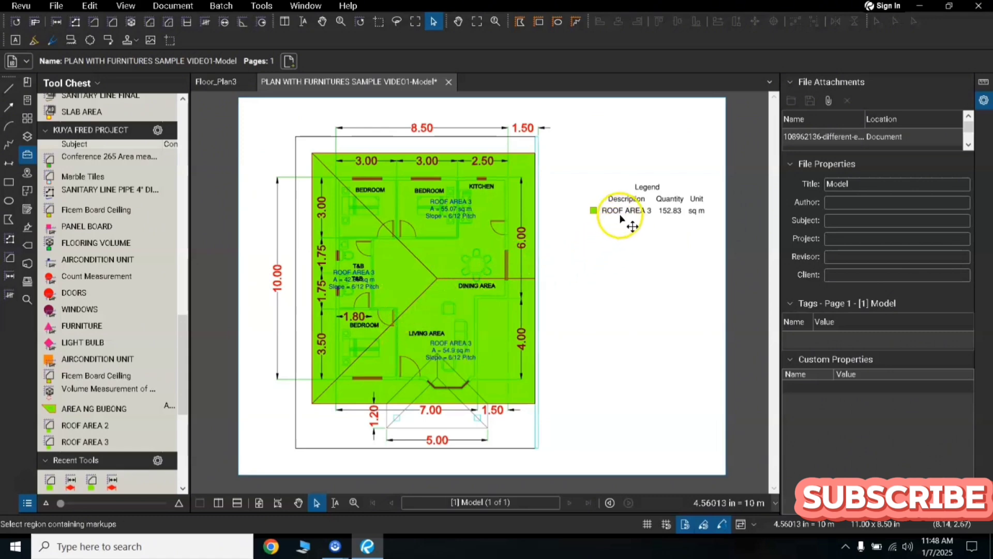
scroll(455, 286, "up", 1)
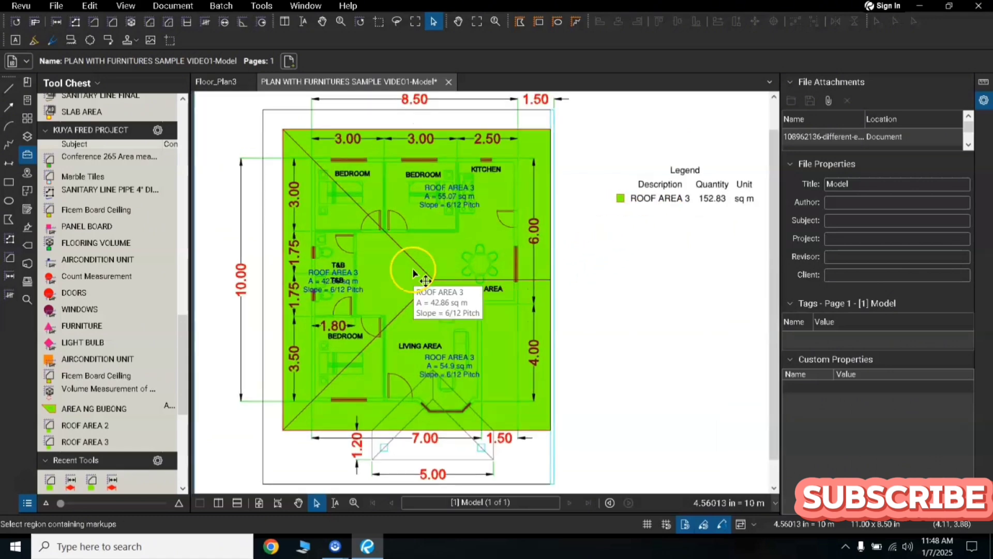
left_click_drag(413, 270, 402, 271)
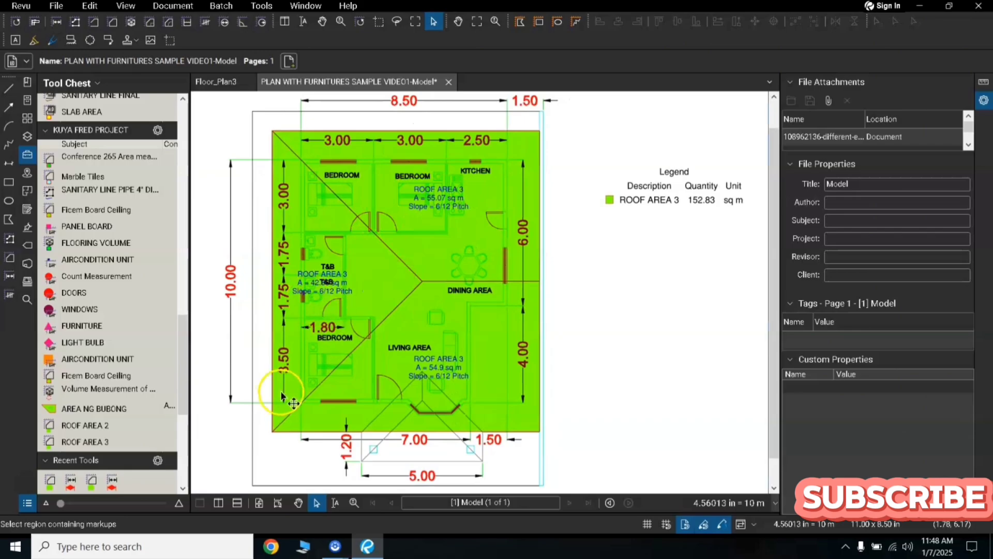